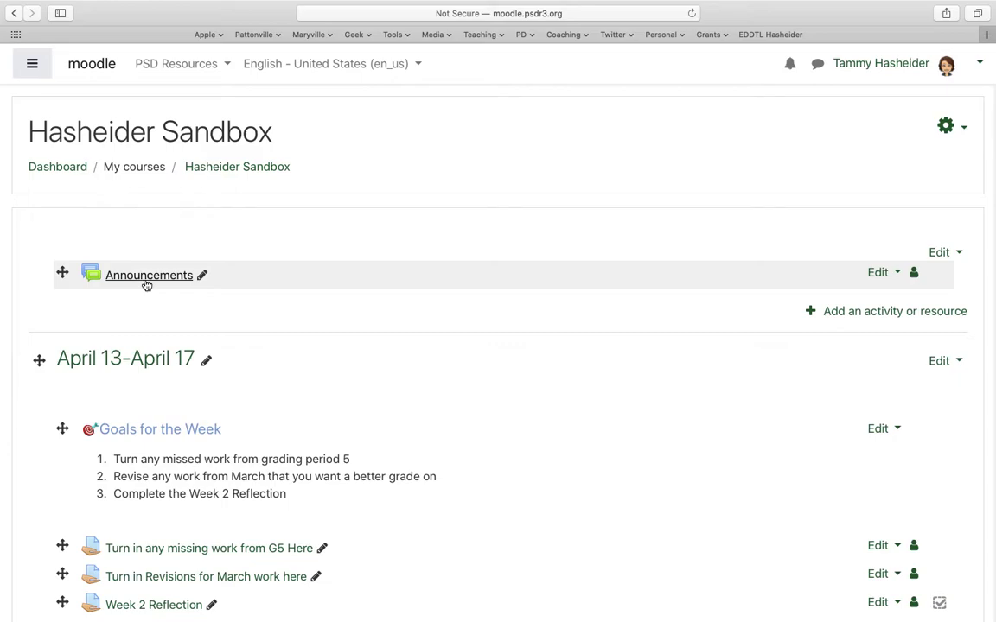
Rename the Announcements forum on the course page as "Teacher Announcements"
left_click(202, 277)
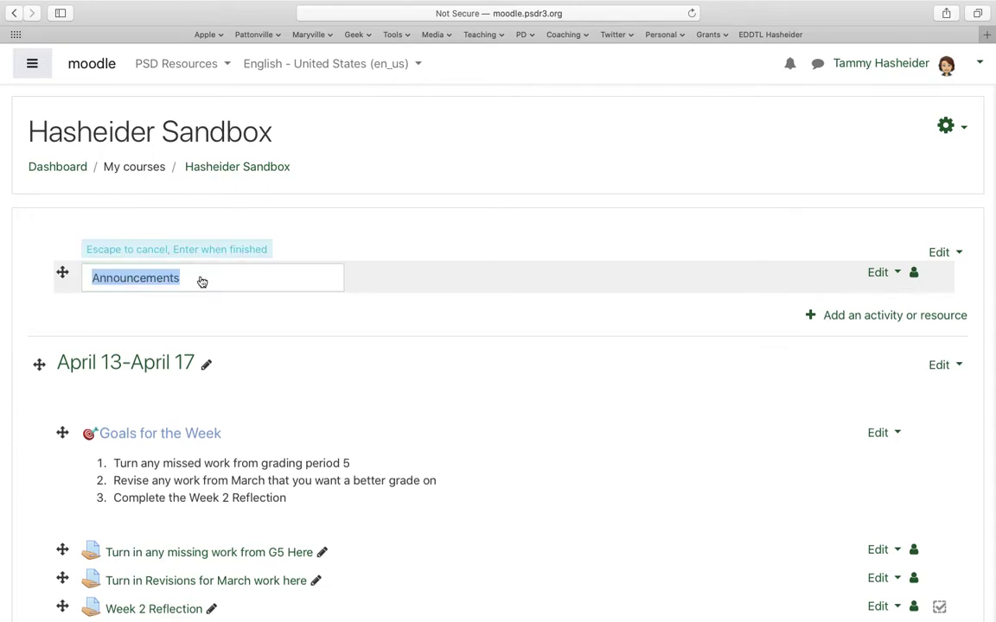
left_click(93, 278)
type("Teacher")
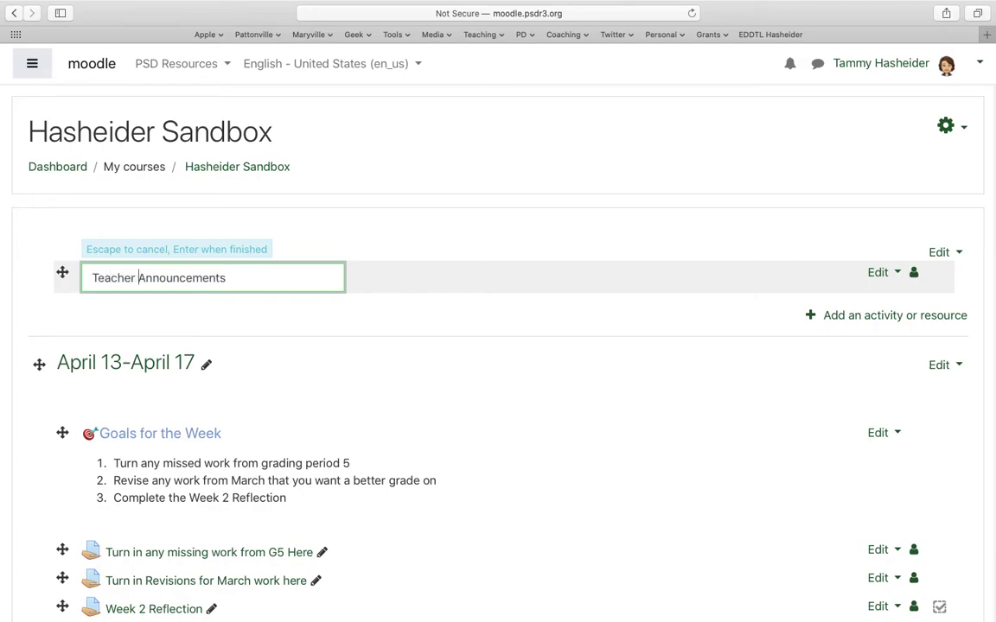
left_click(233, 278)
key("Return")
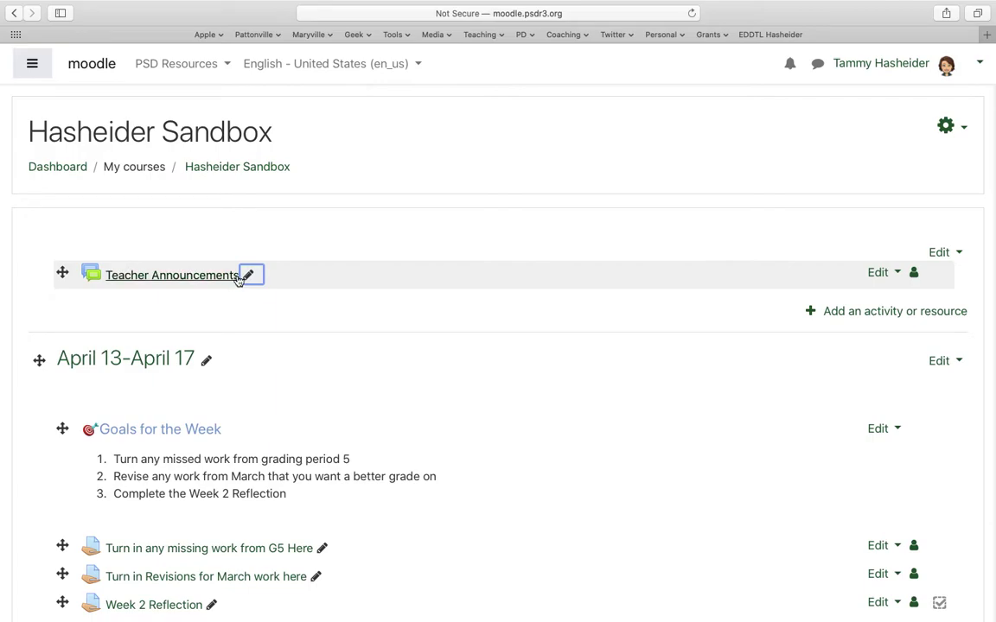
Start a new topic in the Teacher Announcements forum with the subject "Week of April 13th"
left_click(164, 277)
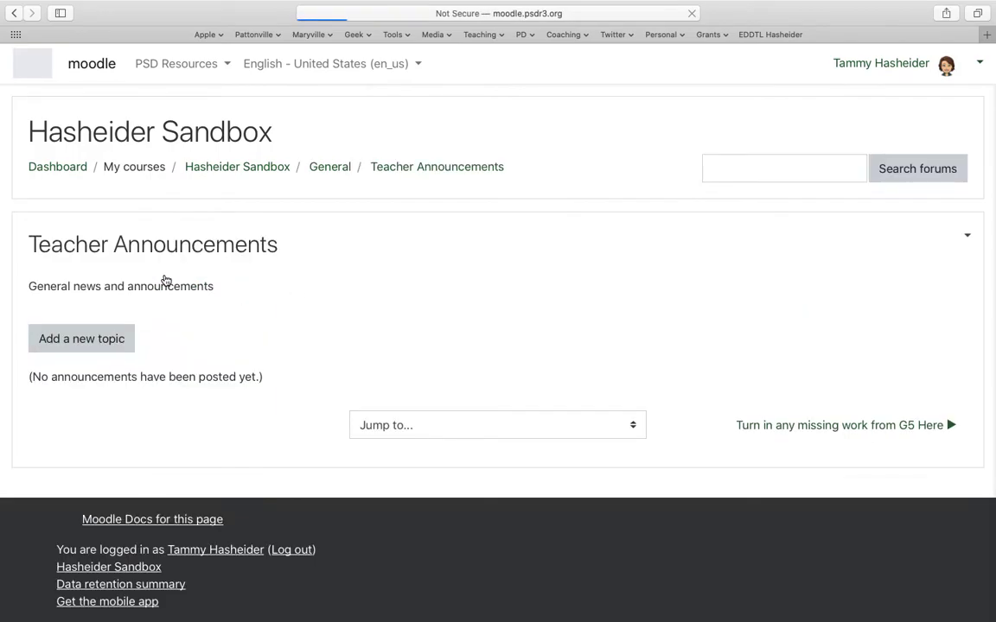
left_click(91, 347)
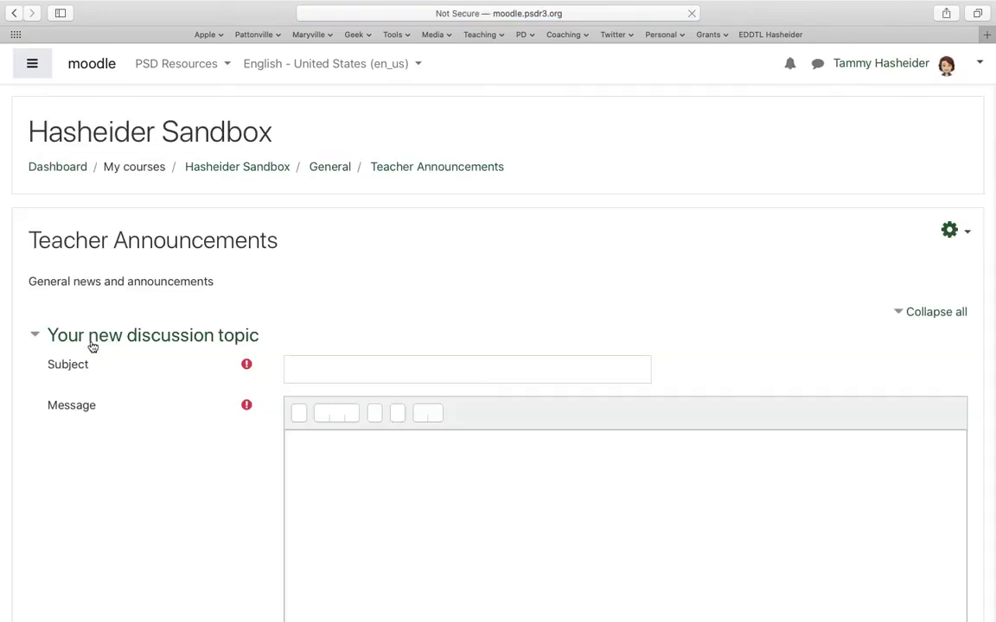
left_click(291, 366)
type("This week")
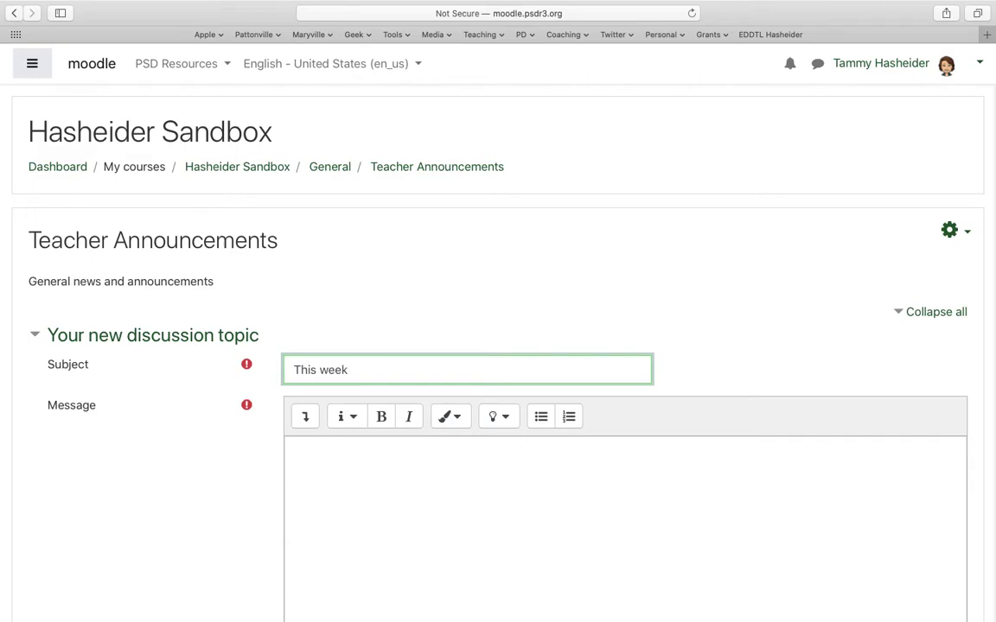
type(" fr")
key("BackSpace")
key("BackSpace")
key("BackSpace")
key("BackSpace")
key("BackSpace")
key("BackSpace")
key("BackSpace")
key("BackSpace")
key("BackSpace")
key("BackSpace")
key("BackSpace")
key("BackSpace")
type("Week of April 13th")
Enter the placeholder text "ahg;lasdhgl;hf" as the announcement's message
left_click(393, 475)
scroll(393, 476, "down", 3)
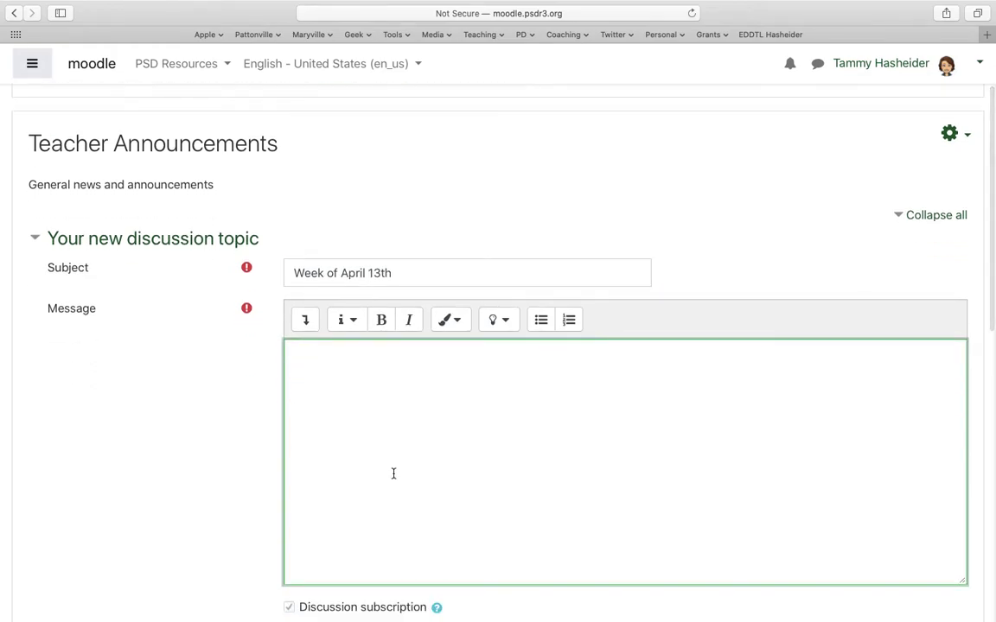
type("ahg;lasdhgl;hf")
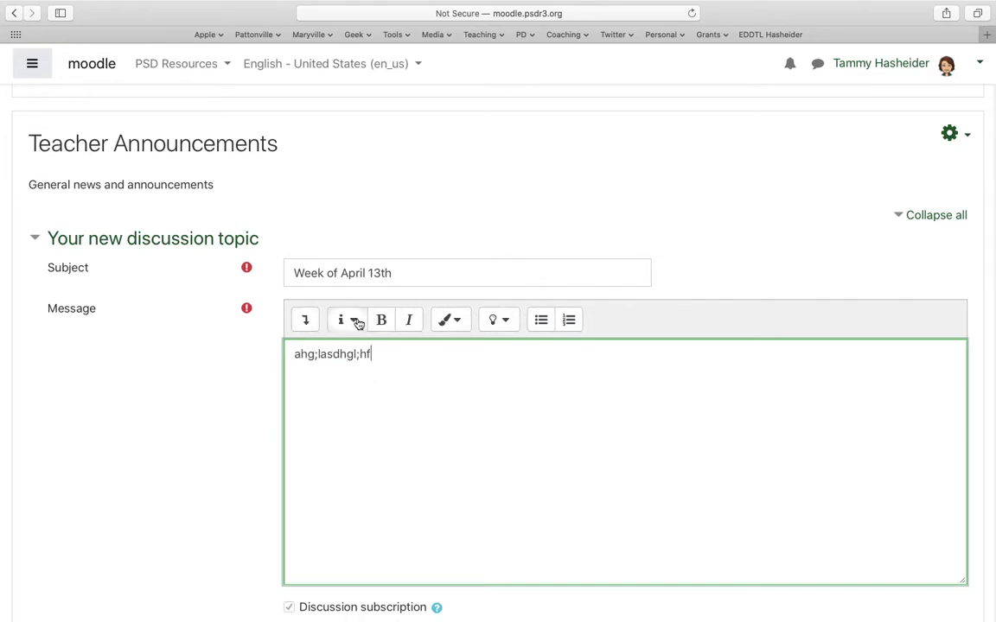
Look through the message editor's paragraph styles and expand its full set of formatting tools
left_click(357, 323)
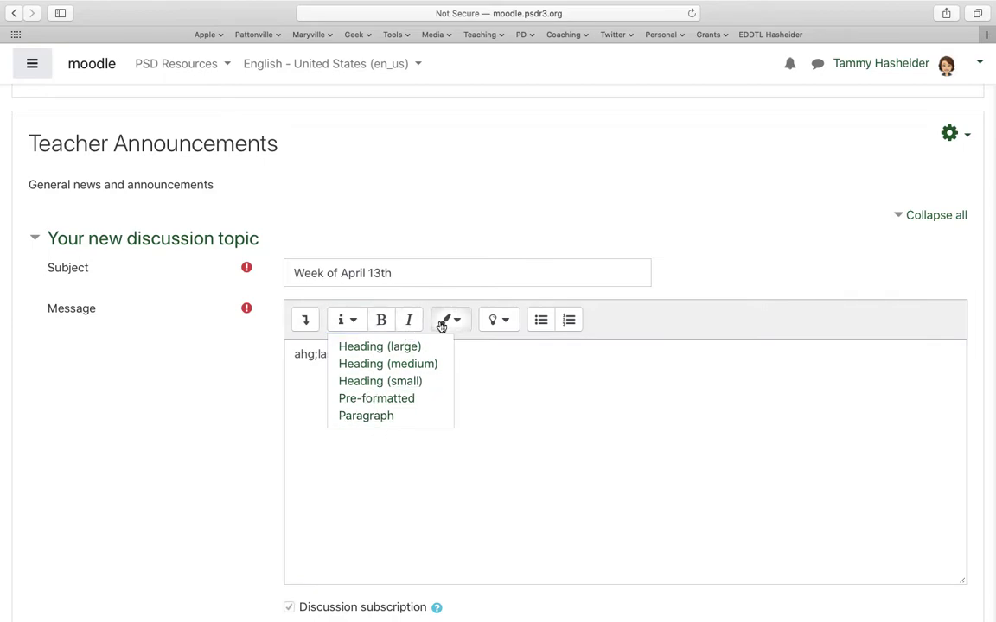
left_click(441, 325)
left_click(302, 323)
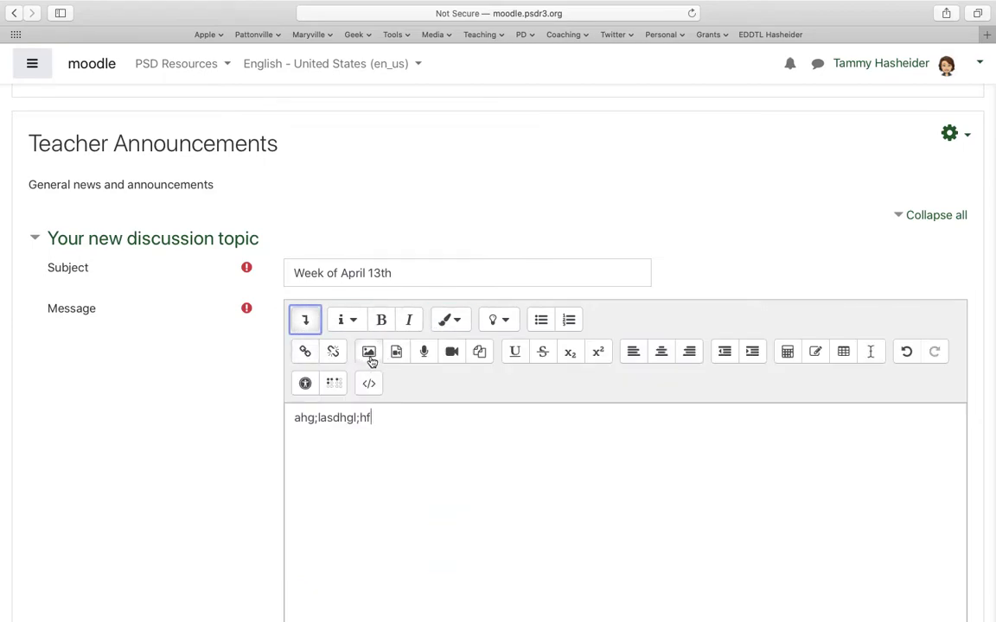
left_click(387, 453)
Enable sending forum post notifications with no editing-time delay and post the announcement to the forum
scroll(388, 458, "down", 5)
scroll(388, 459, "down", 6)
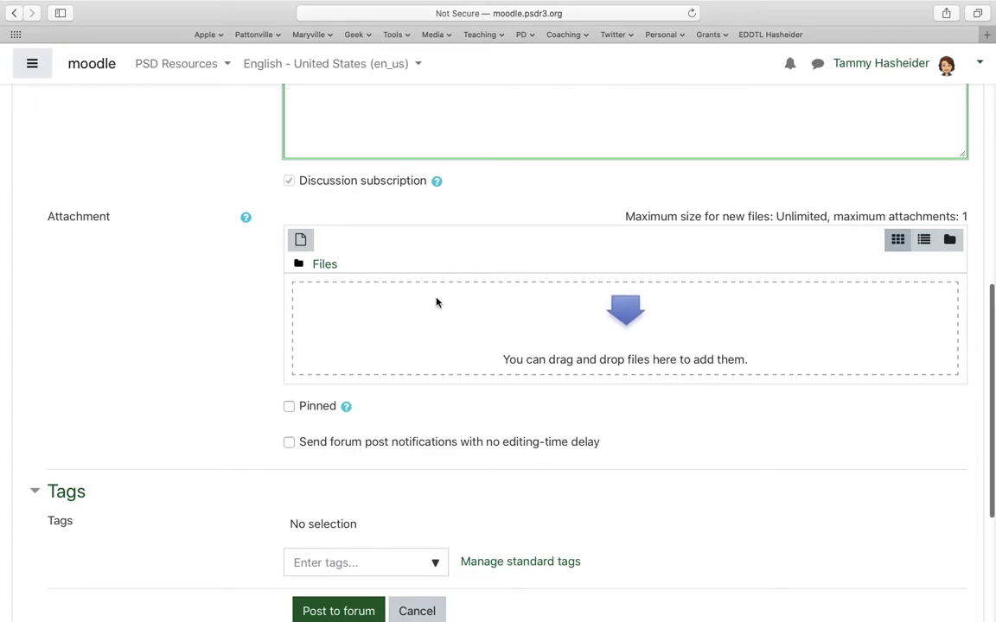
scroll(437, 302, "down", 1)
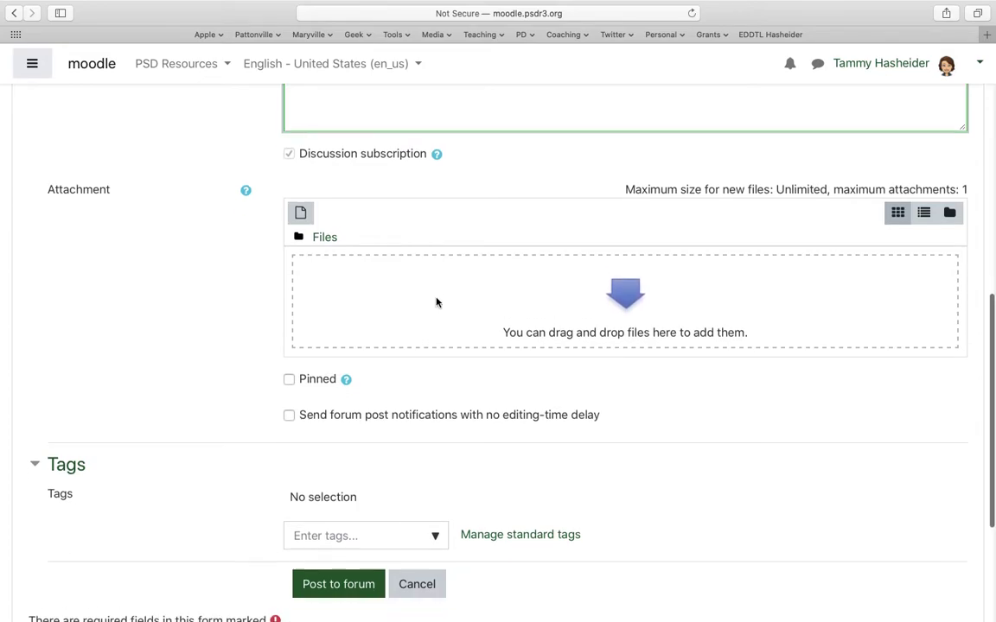
scroll(436, 302, "down", 5)
left_click(289, 264)
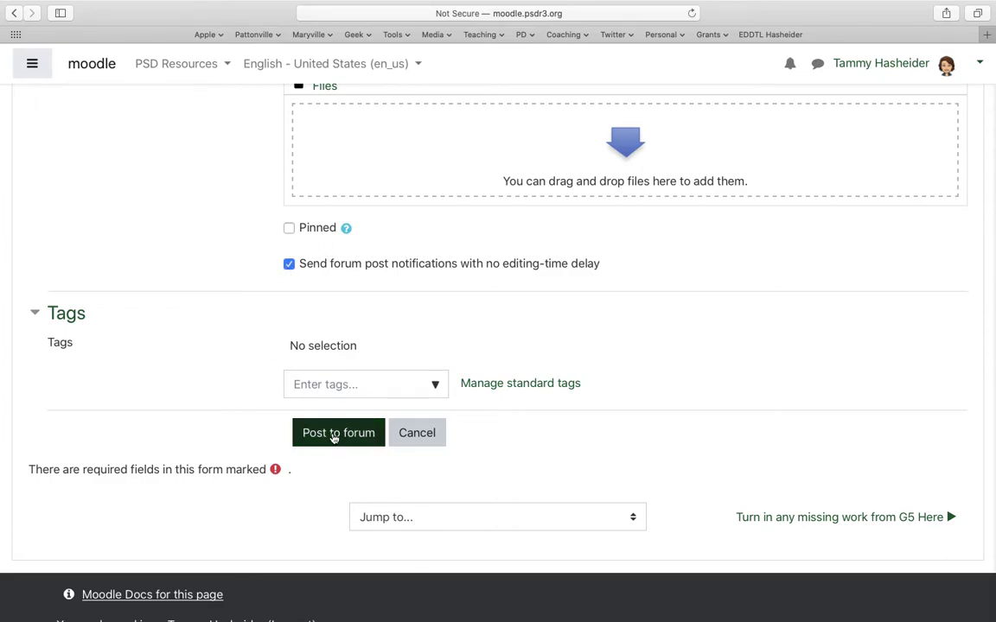
left_click(334, 435)
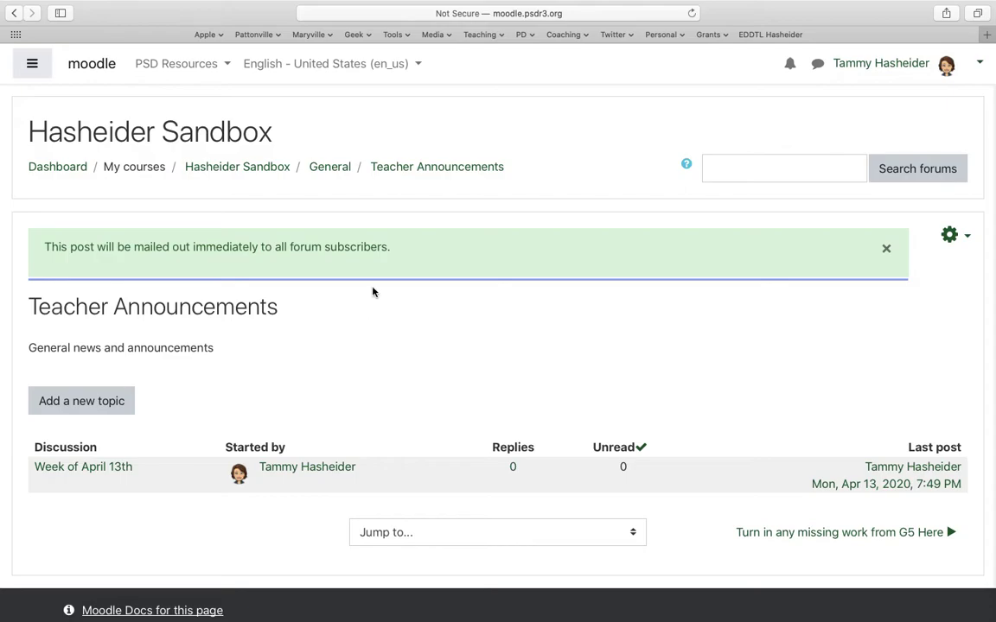
Return to the course page, then switch to the student's view in Chrome, hide its navigation drawer and reload the course
left_click(259, 170)
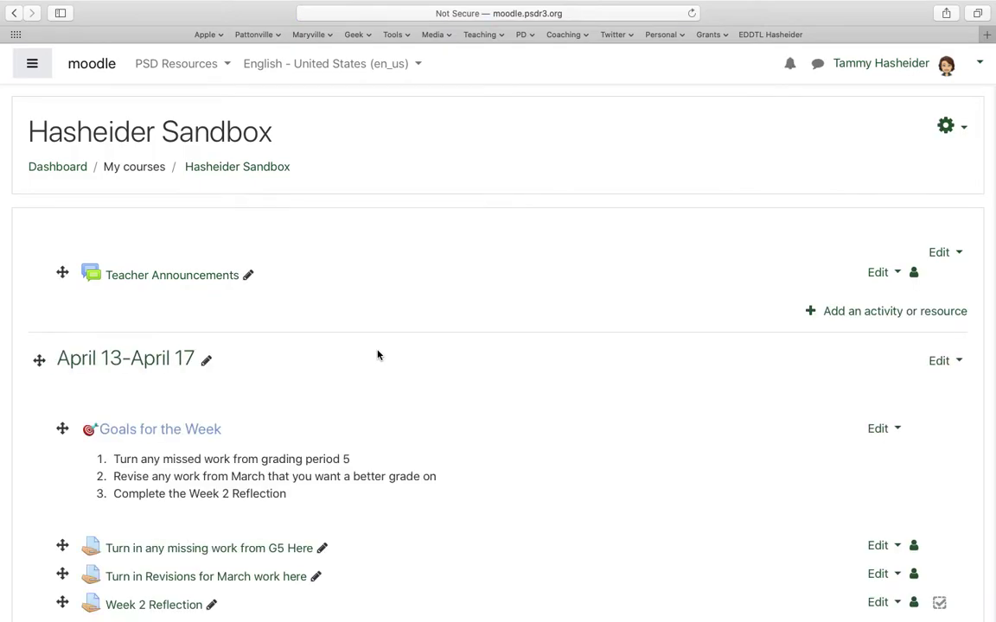
key("ctrl+Left")
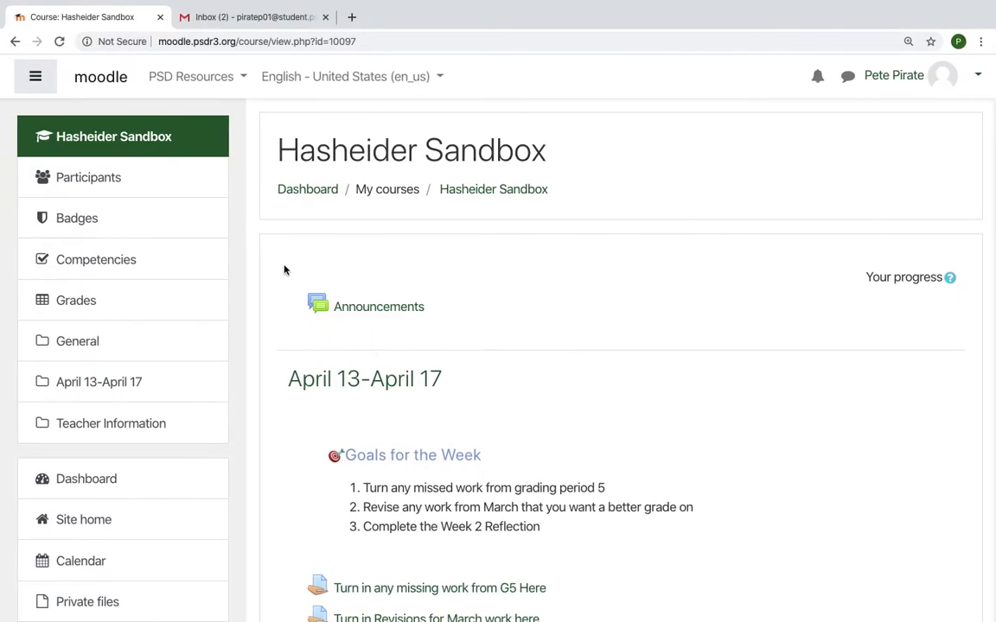
left_click(36, 79)
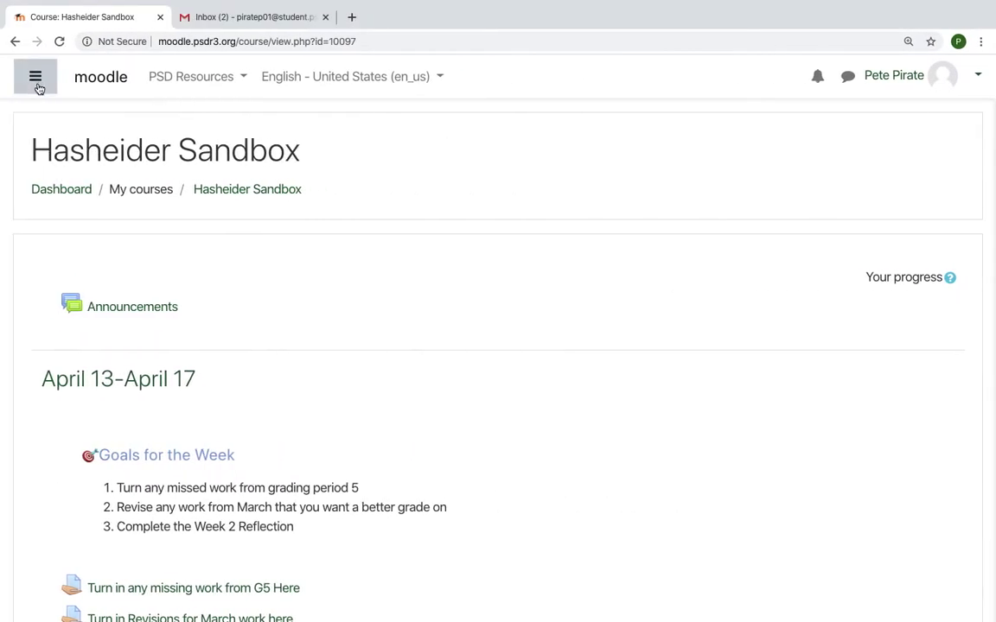
key("super+r")
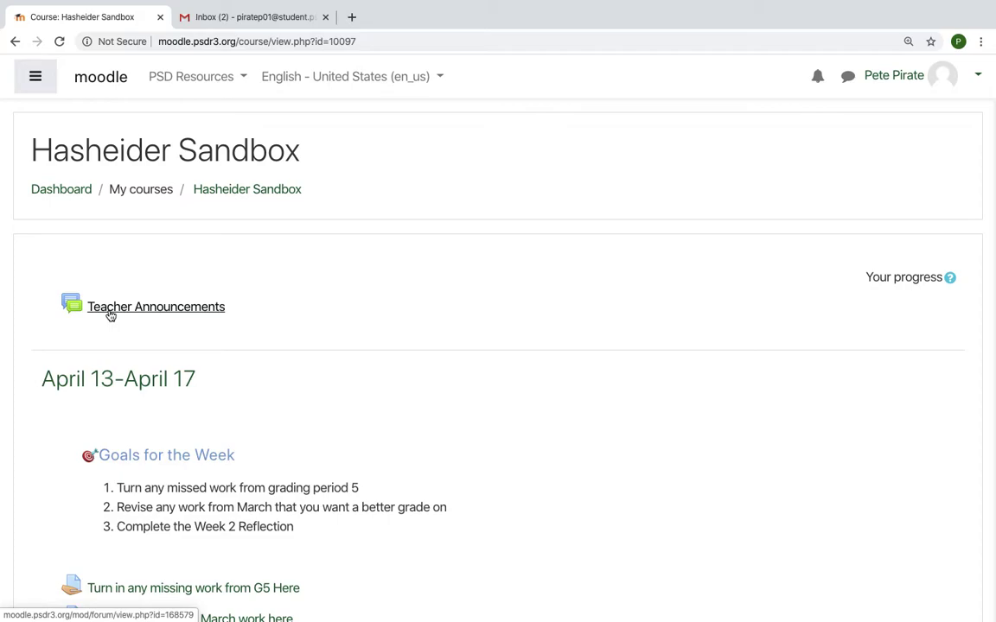
In the student's forum preferences, set forum tracking to "Yes: highlight new posts for me" and save the changes
left_click(976, 79)
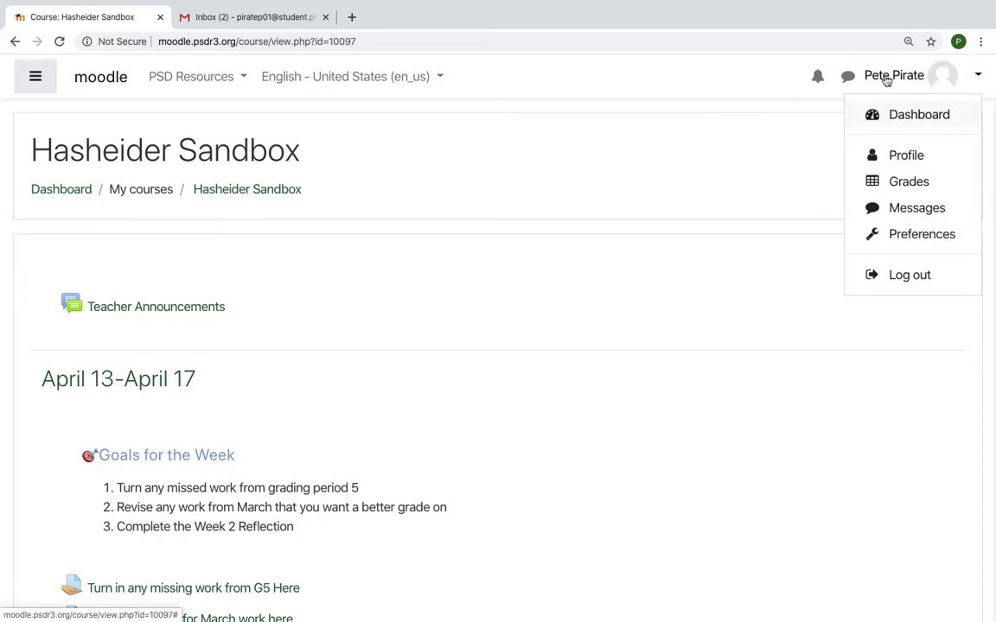
left_click(902, 236)
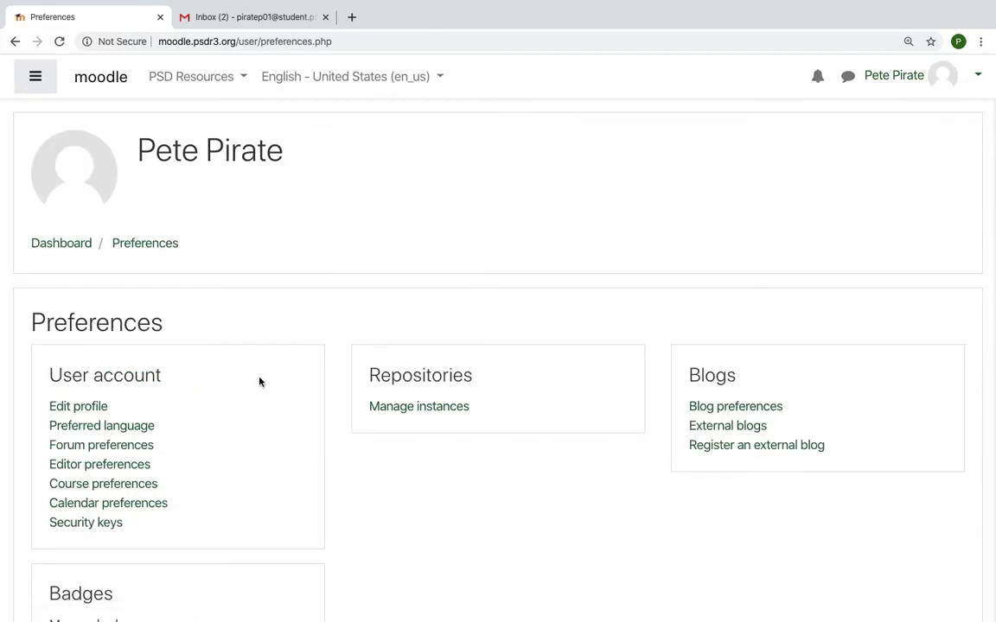
left_click(115, 451)
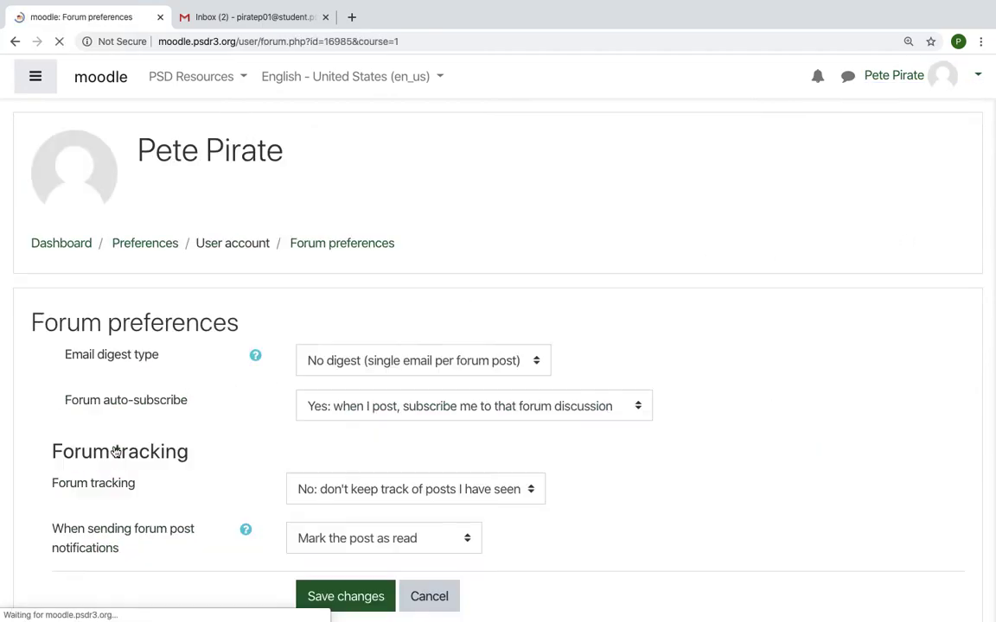
scroll(188, 463, "down", 1)
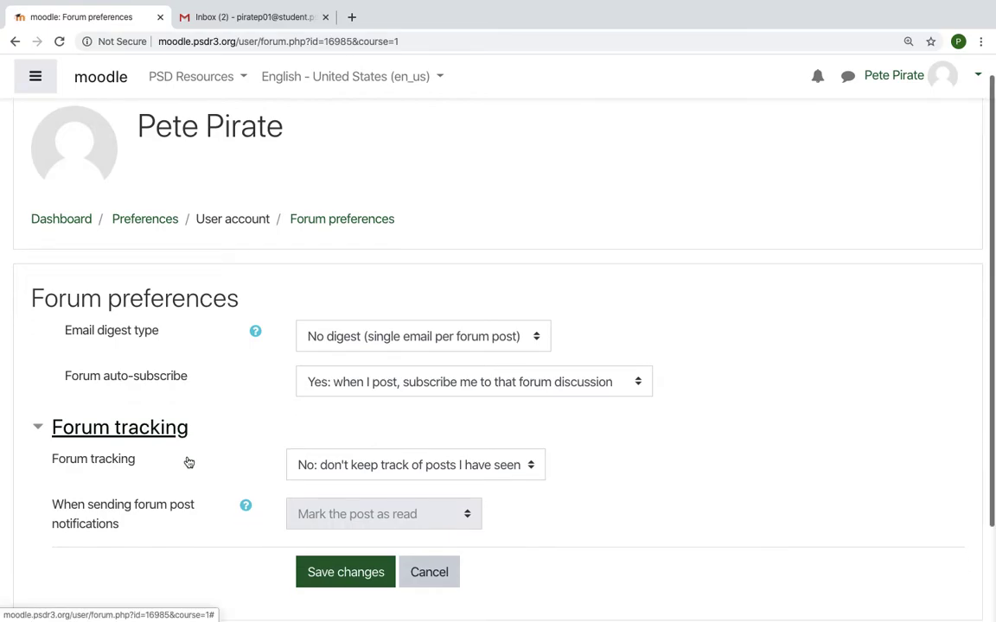
left_click(311, 472)
left_click(317, 484)
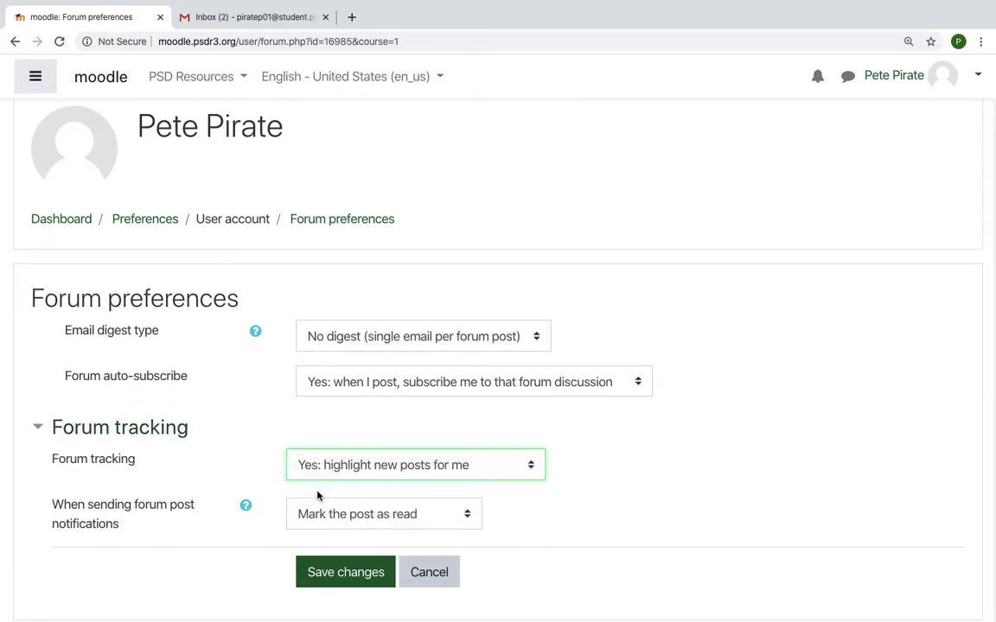
left_click(329, 580)
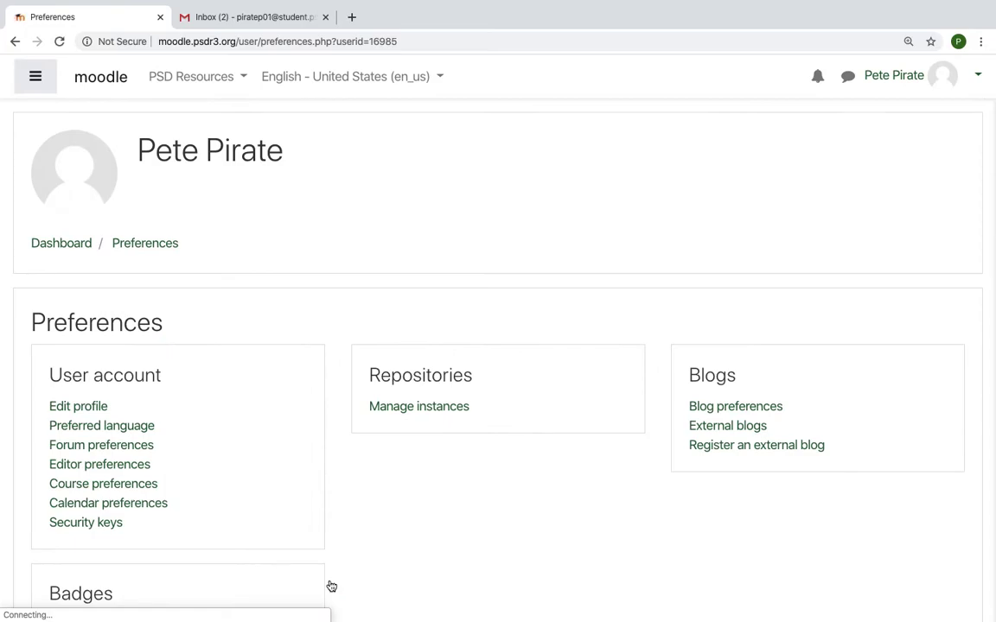
Reopen the sandbox course from the student's dashboard to check for unread posts, and check the student's Gmail inbox for announcement emails
left_click(54, 247)
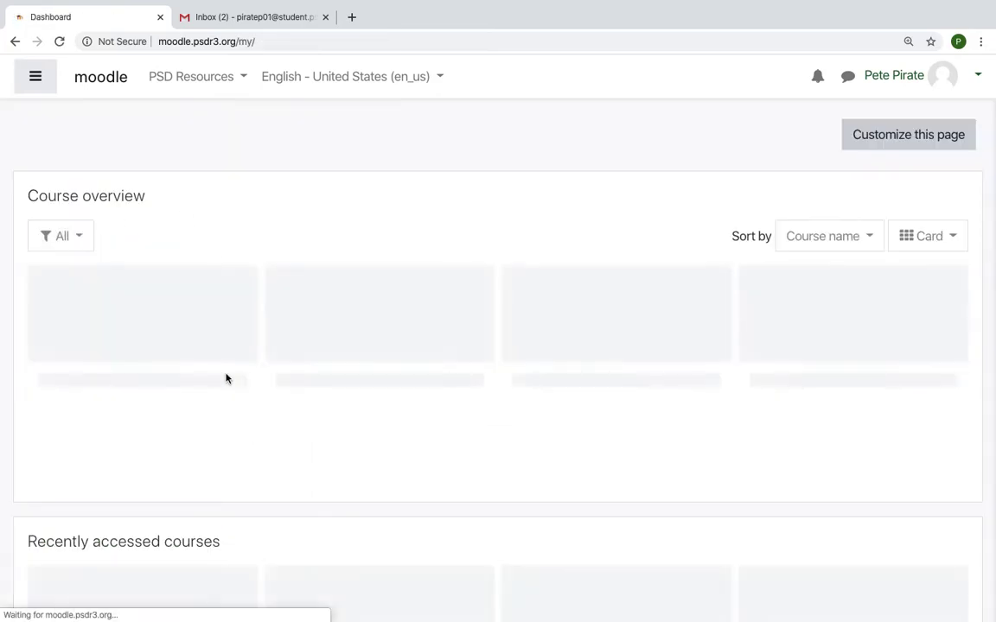
left_click(111, 383)
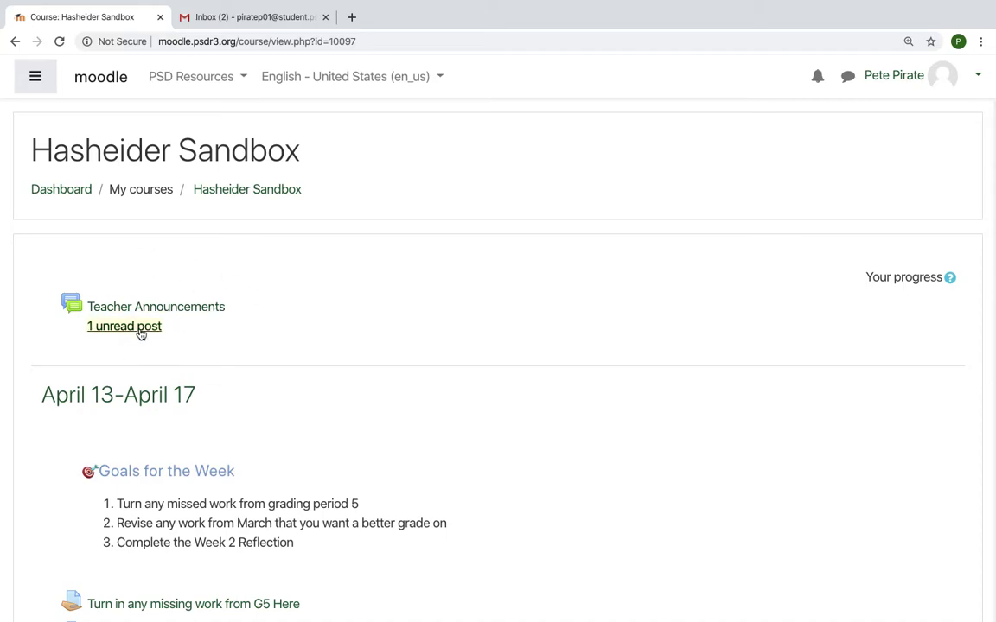
left_click(229, 19)
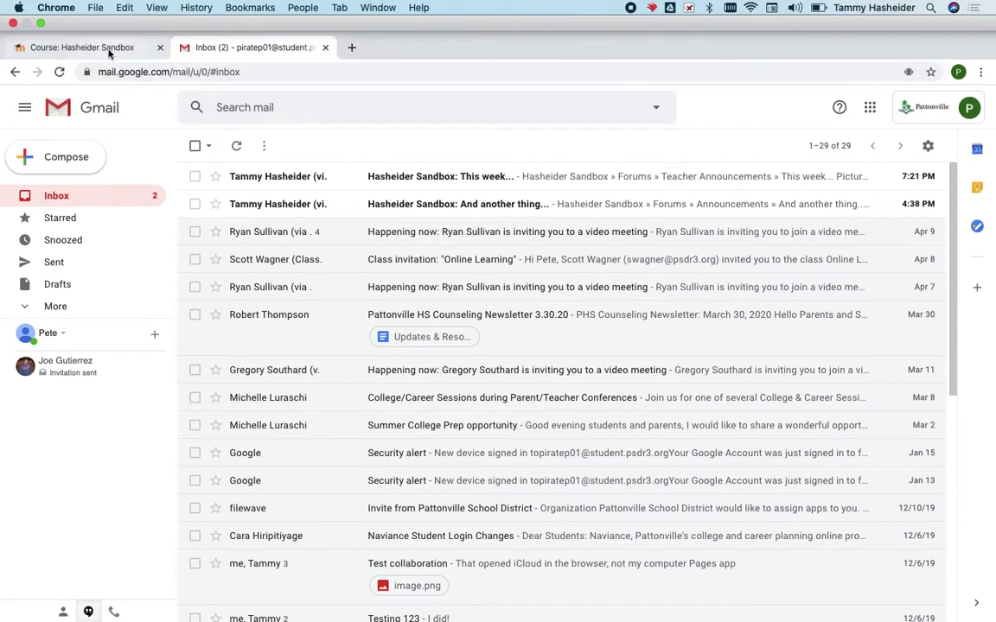
left_click(104, 47)
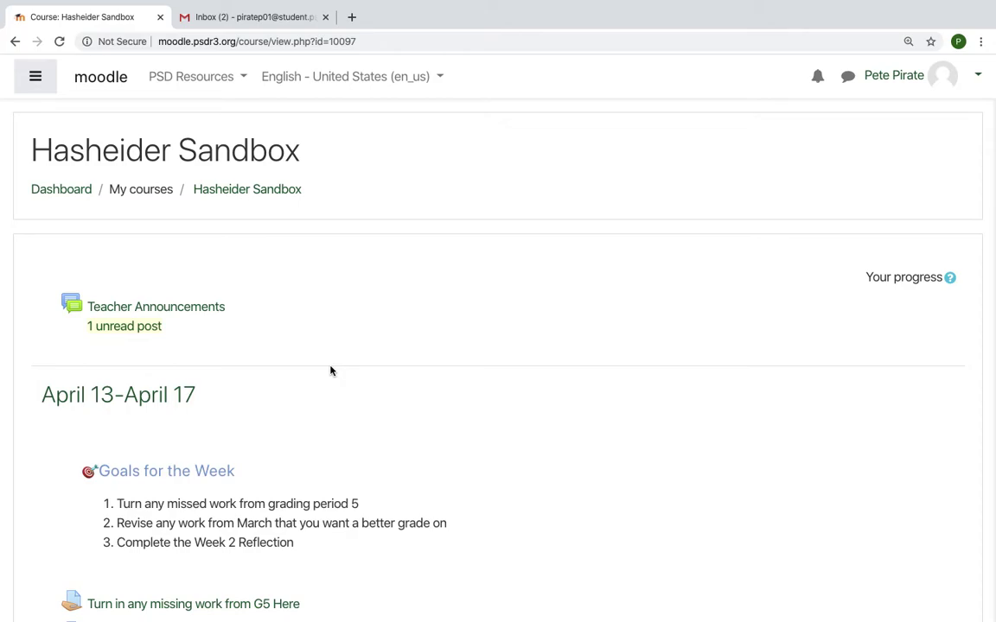
Switch to the teacher's view of the course in Safari and start adding an activity or resource to Topic 4
key("super+Tab")
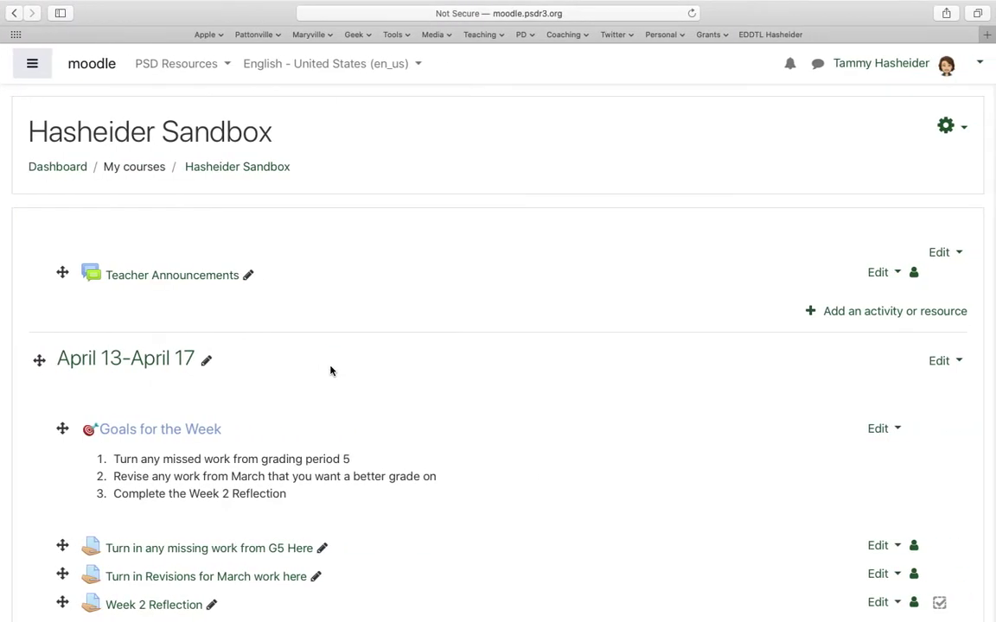
scroll(330, 371, "down", 1)
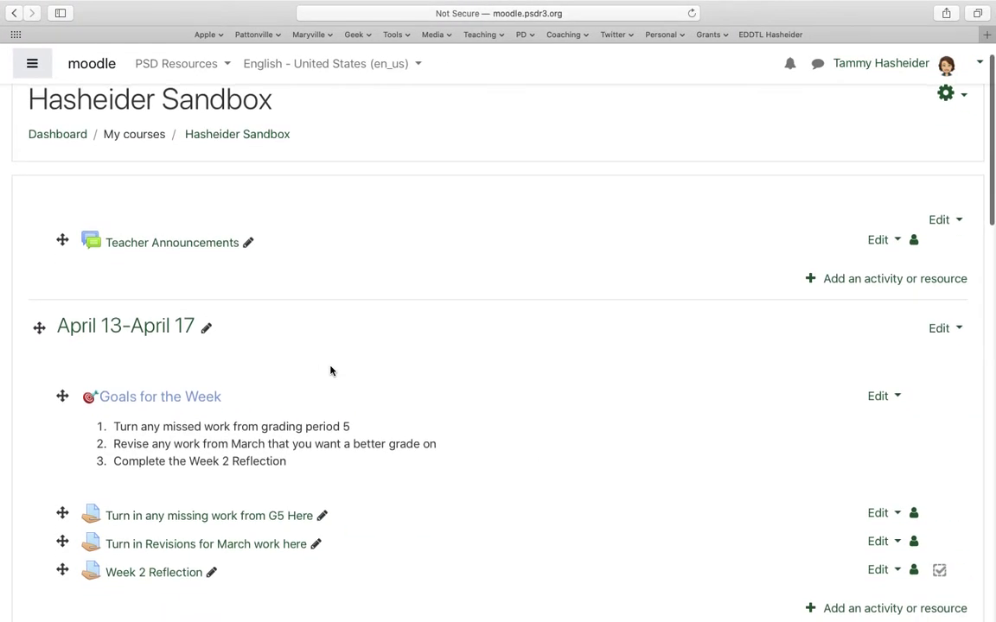
scroll(330, 371, "down", 5)
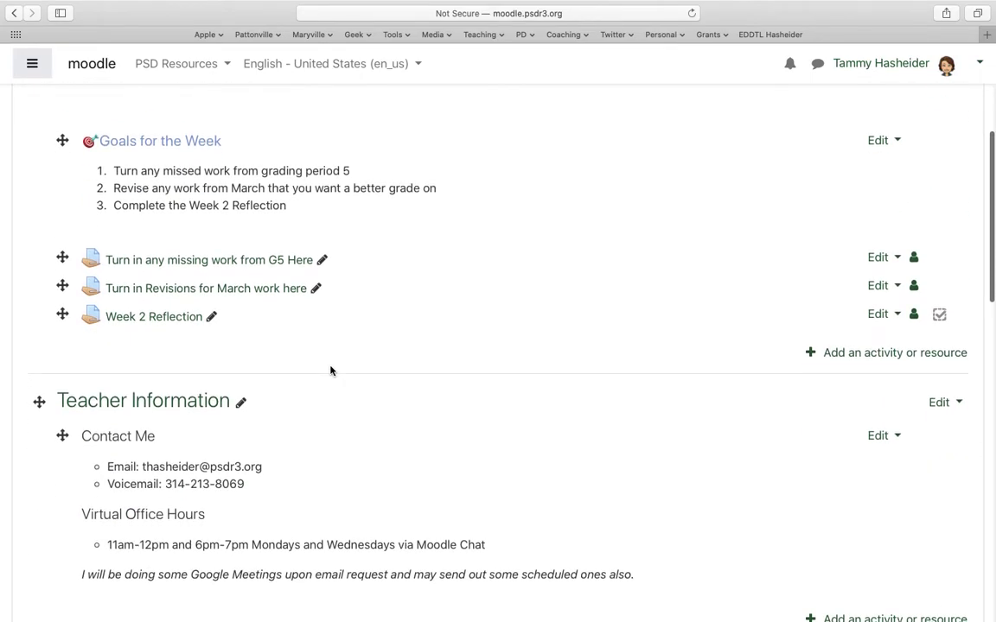
scroll(331, 371, "down", 10)
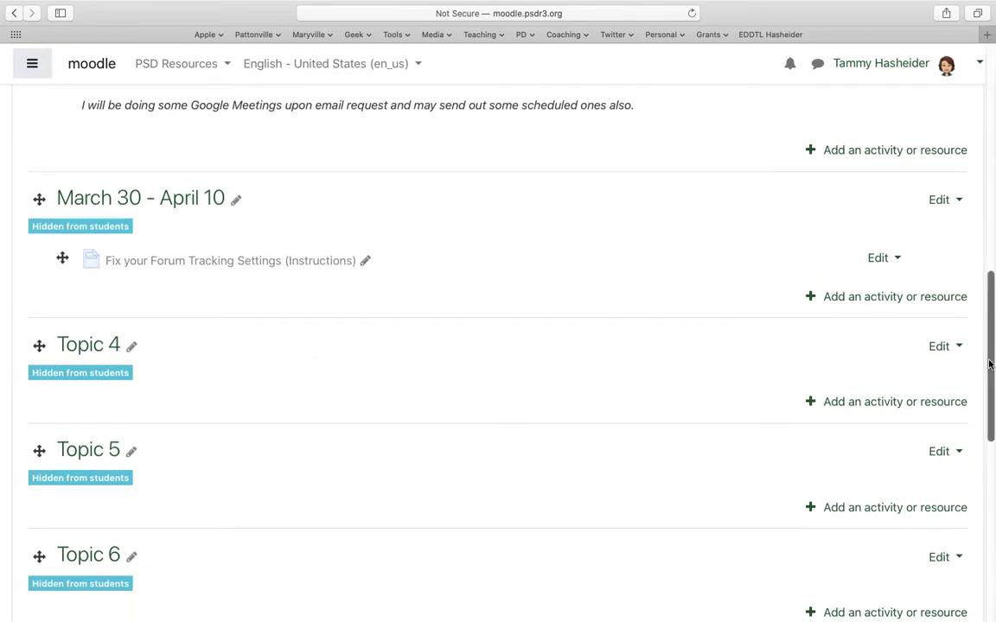
left_click(886, 403)
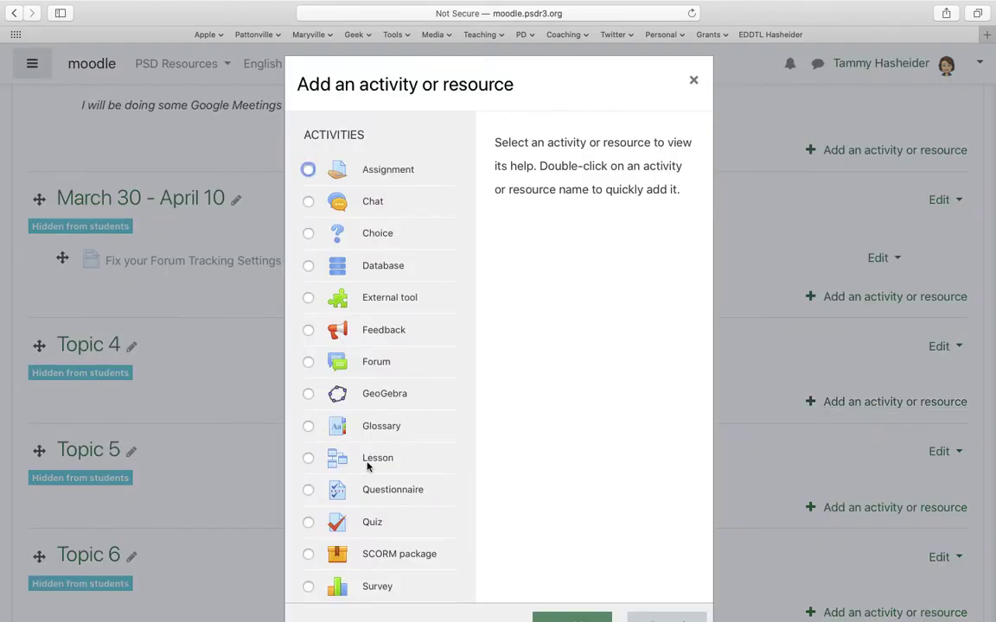
Choose the Forum activity, read through its description and add it to Topic 4
left_click(306, 363)
scroll(533, 371, "down", 1)
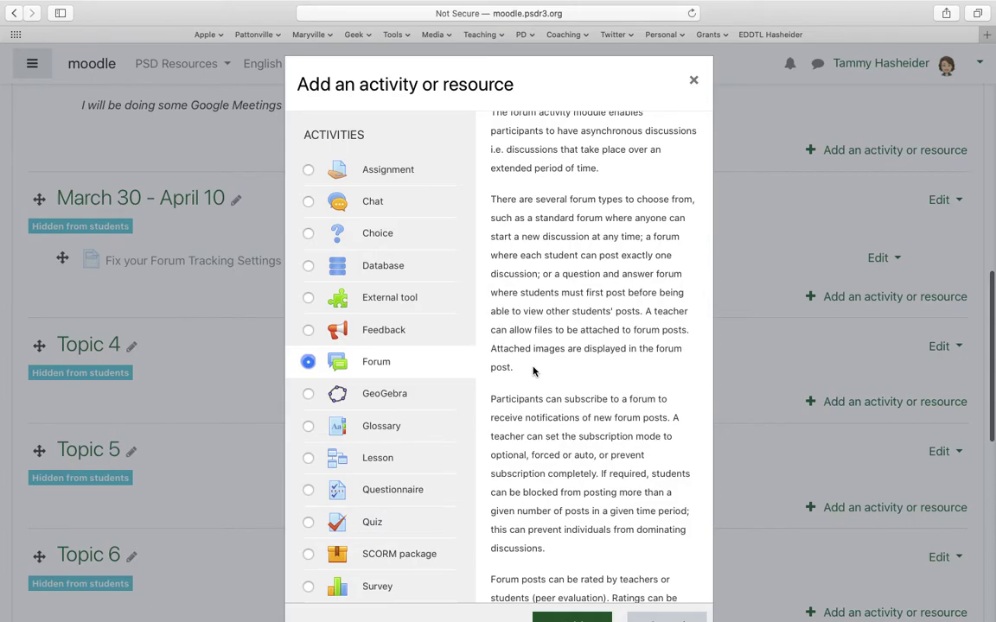
scroll(532, 371, "down", 2)
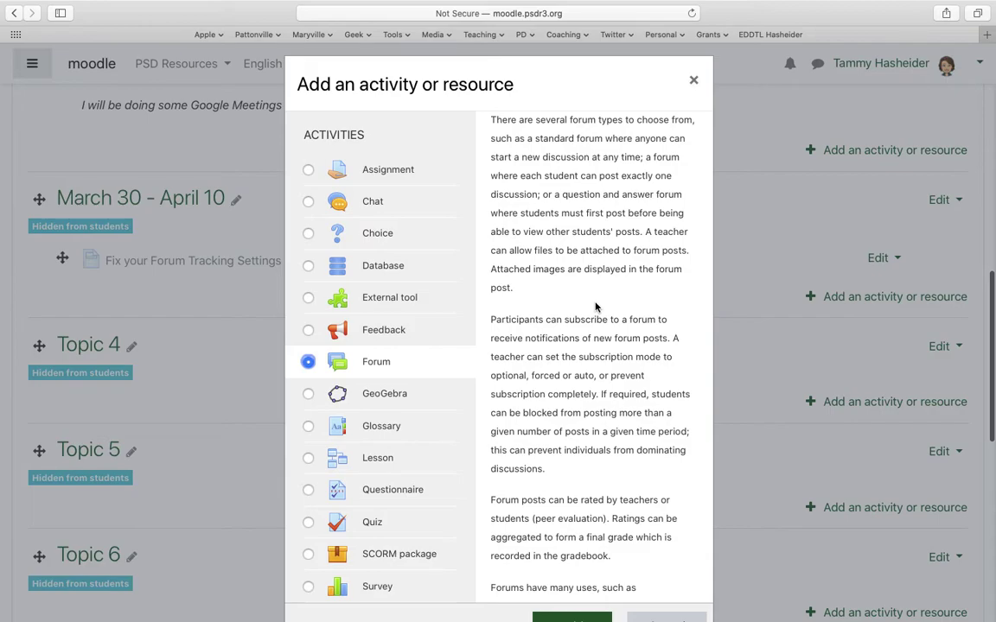
scroll(594, 307, "down", 2)
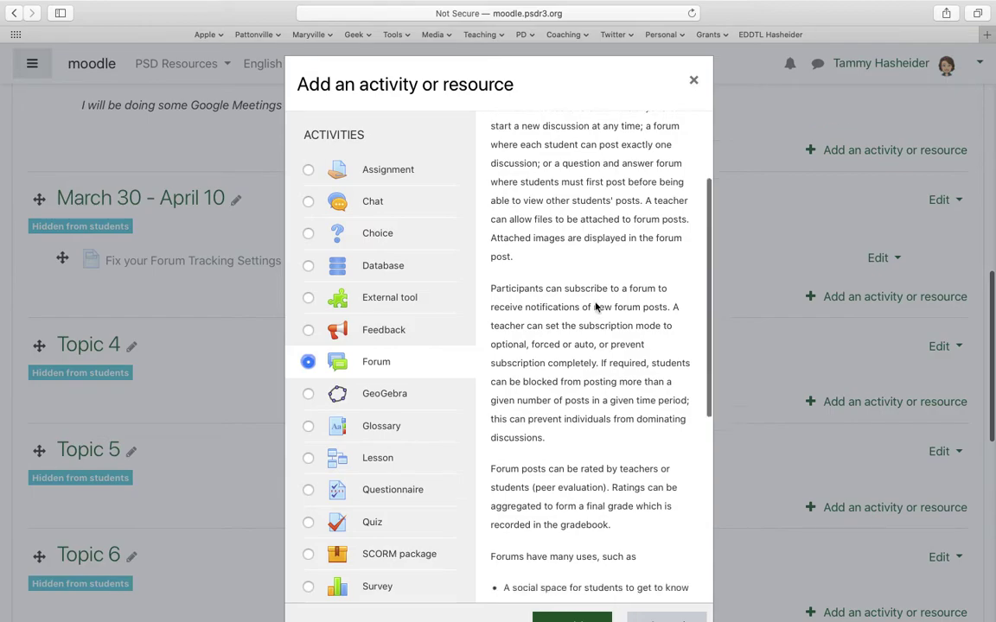
scroll(595, 307, "down", 3)
scroll(595, 307, "down", 1)
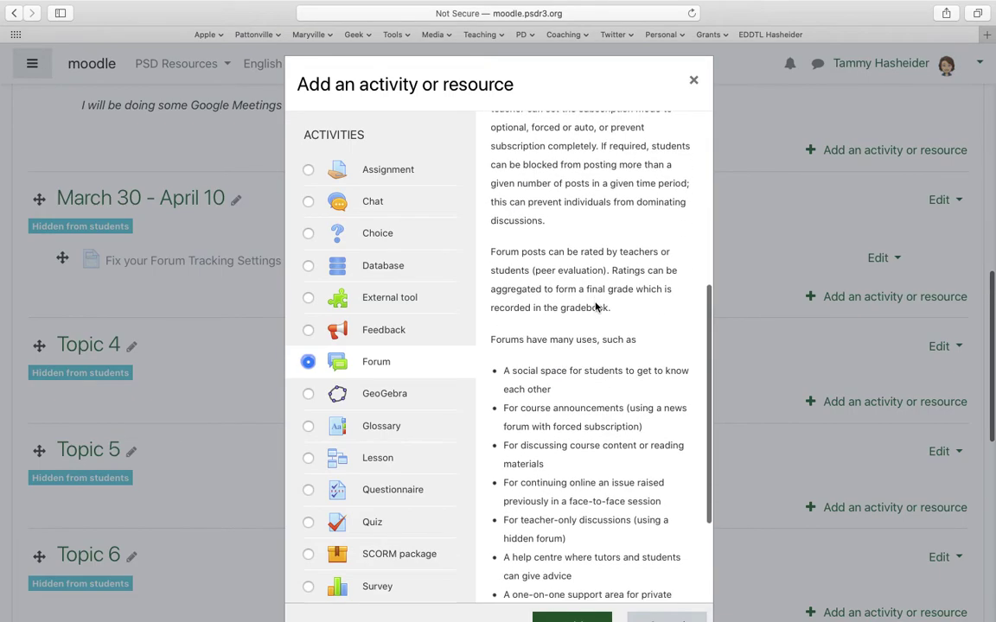
scroll(595, 307, "down", 4)
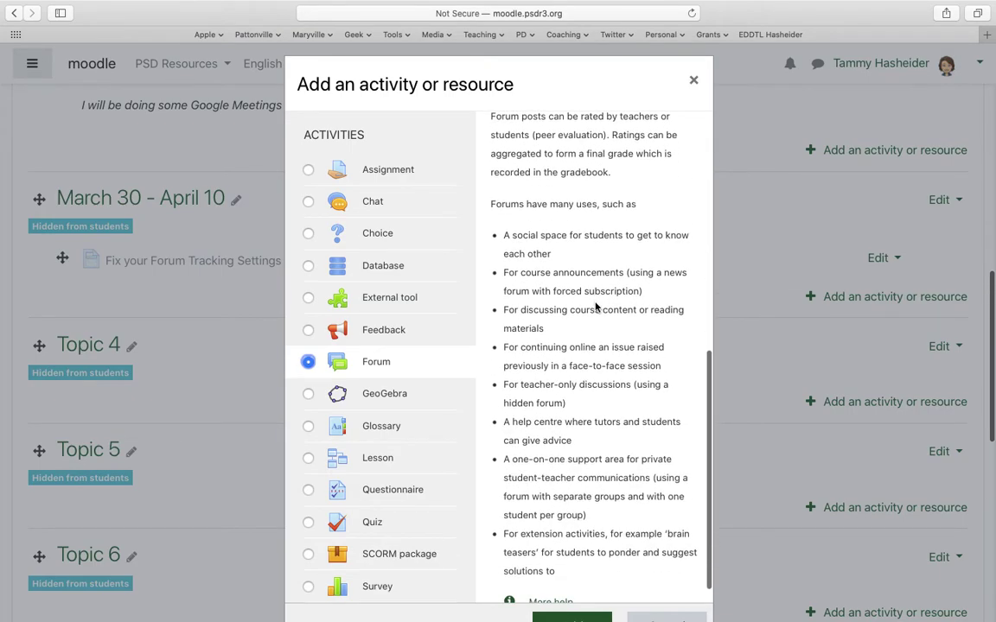
left_click(550, 619)
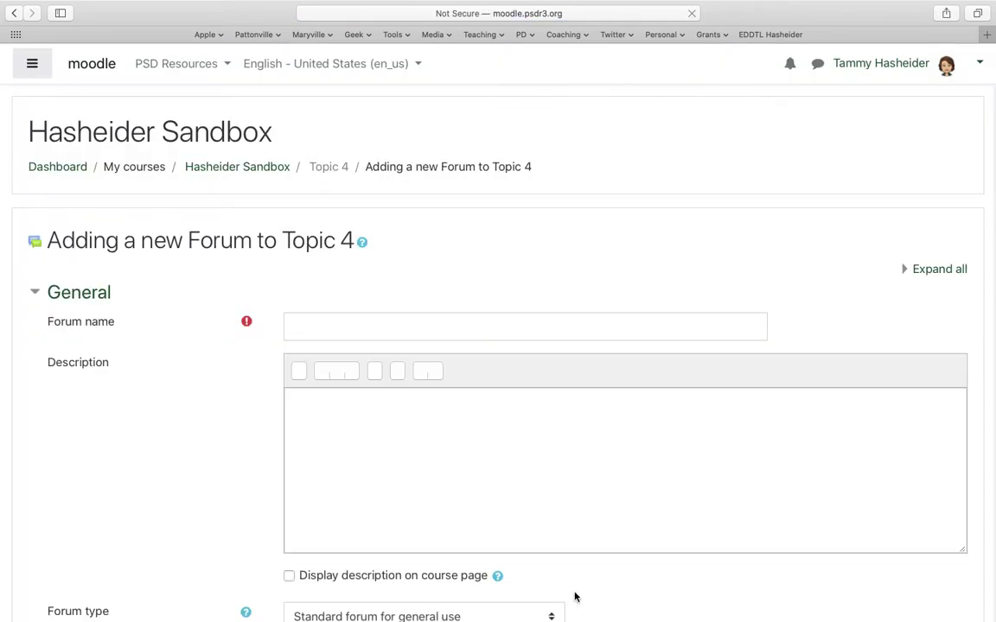
Name the forum "Book Discussion" and enter "Put instructions here..." as its description
left_click(360, 329)
type("Book Discussion")
left_click(368, 452)
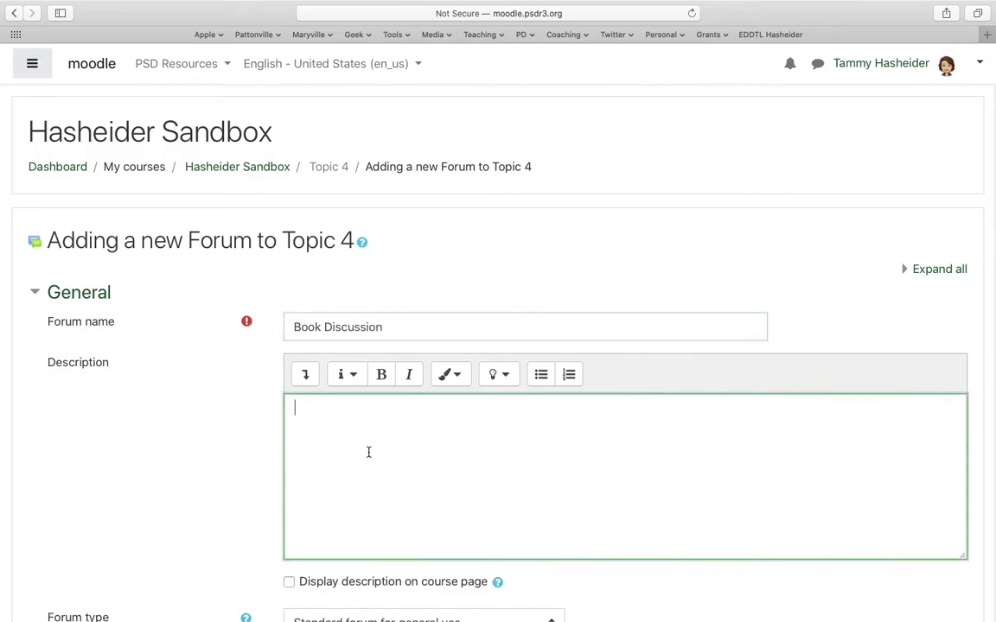
scroll(368, 452, "down", 5)
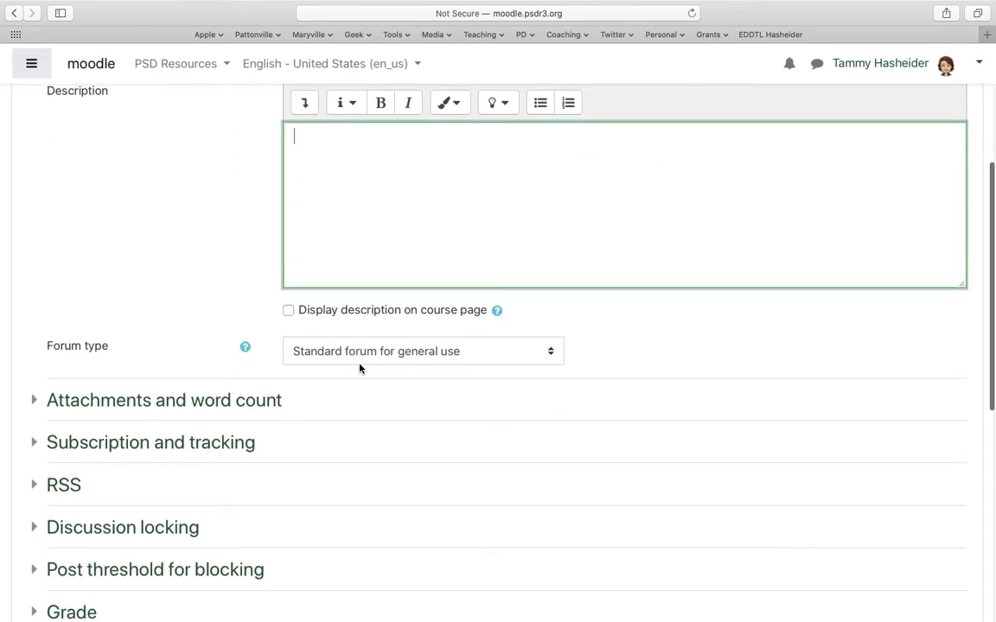
type("Put instructions here...")
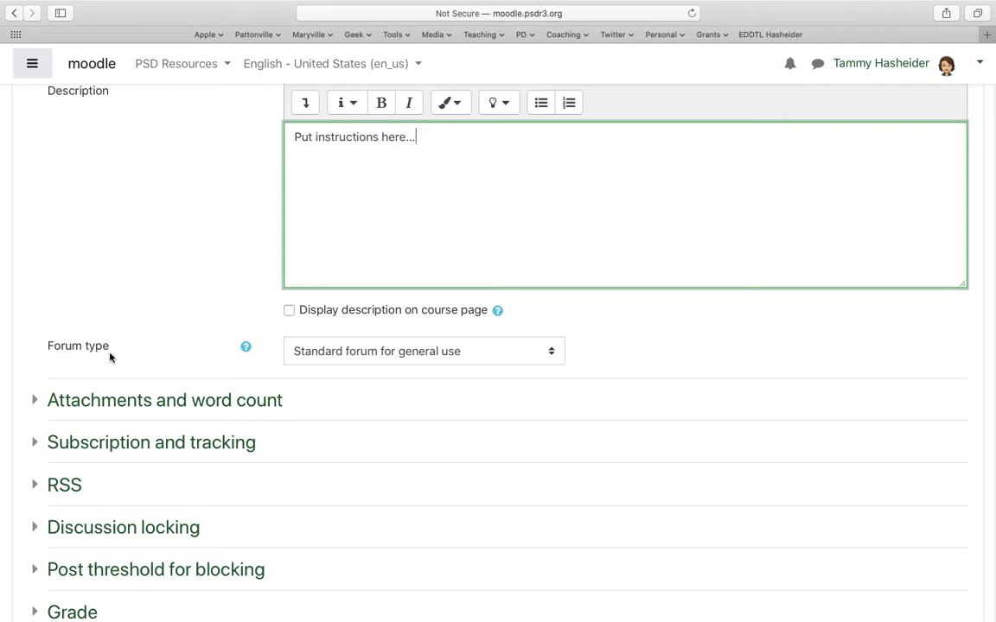
Examine the available forum types and read the help explaining how each type works
left_click(246, 348)
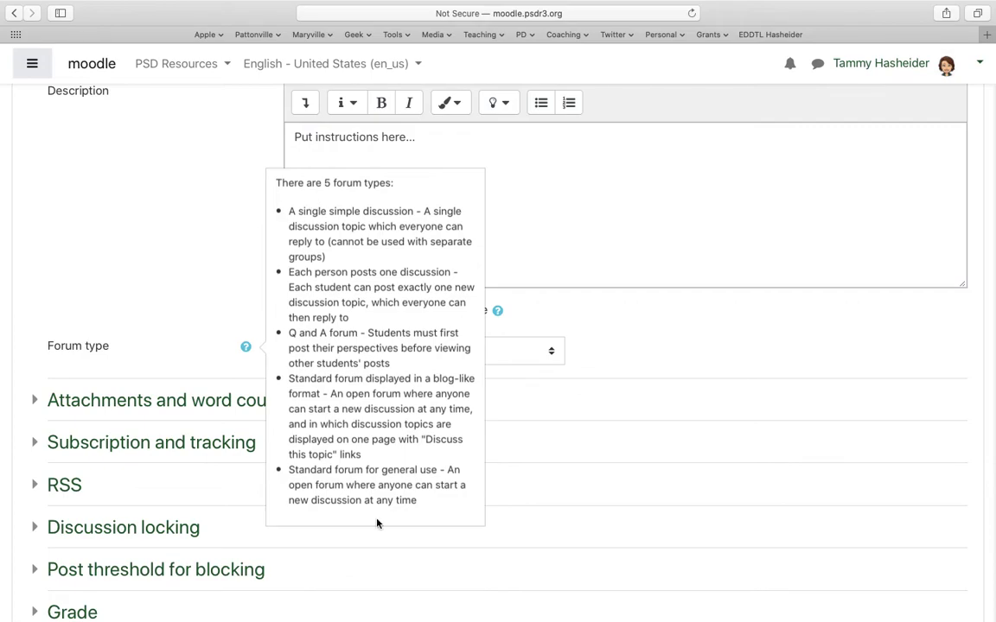
left_click_drag(371, 333, 385, 351)
left_click(386, 358)
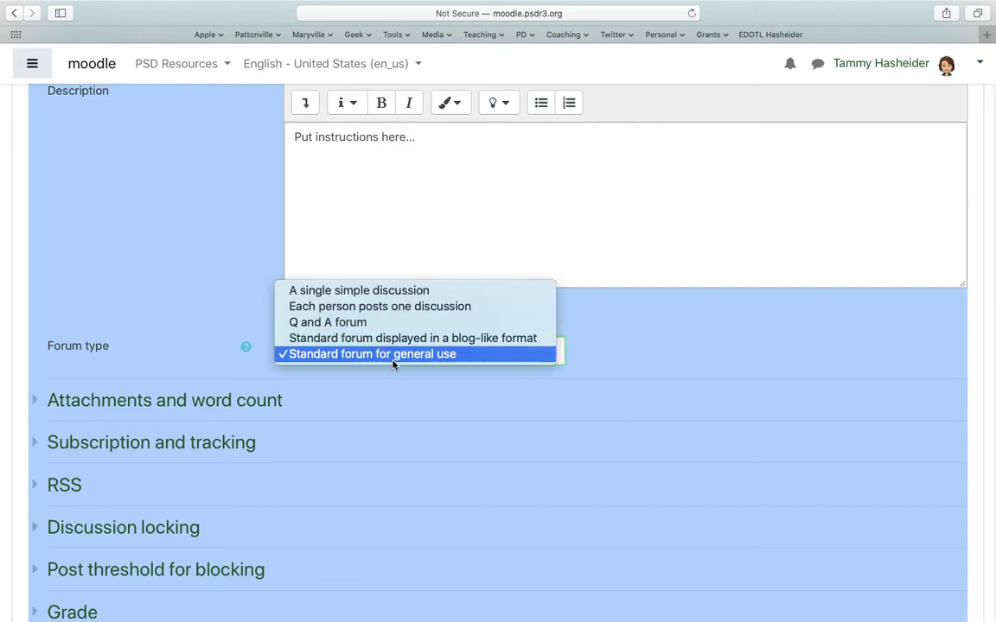
left_click(251, 358)
left_click(247, 347)
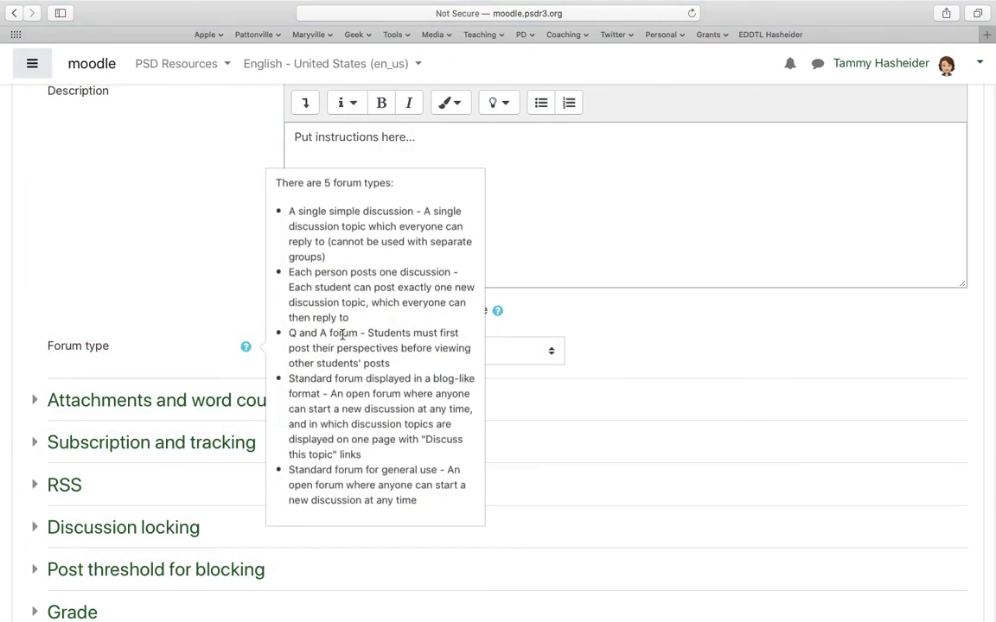
left_click(579, 471)
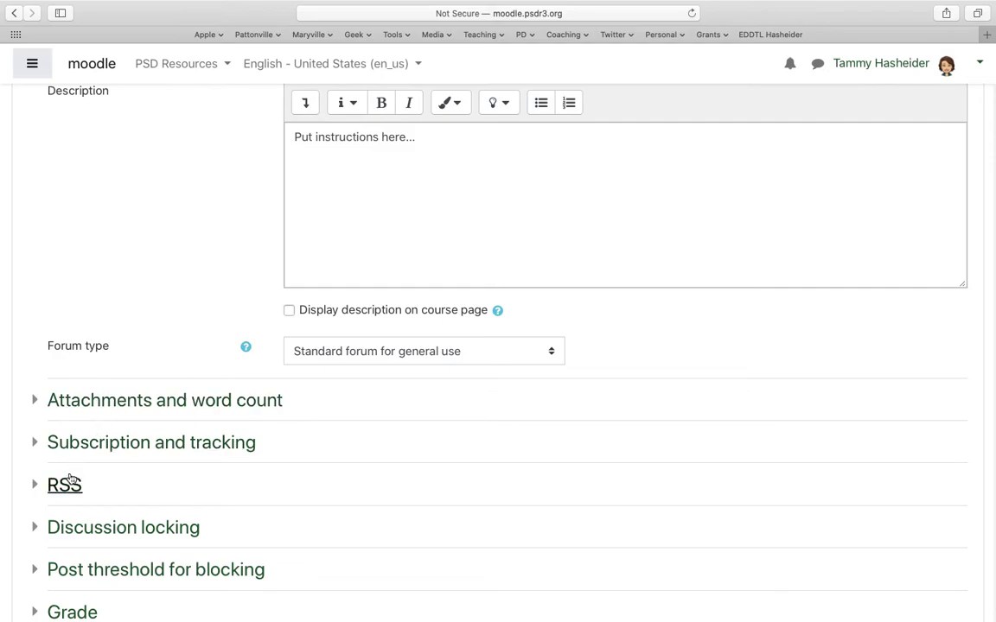
Look over the collapsed settings sections of the new forum and expand all of them
scroll(67, 477, "down", 5)
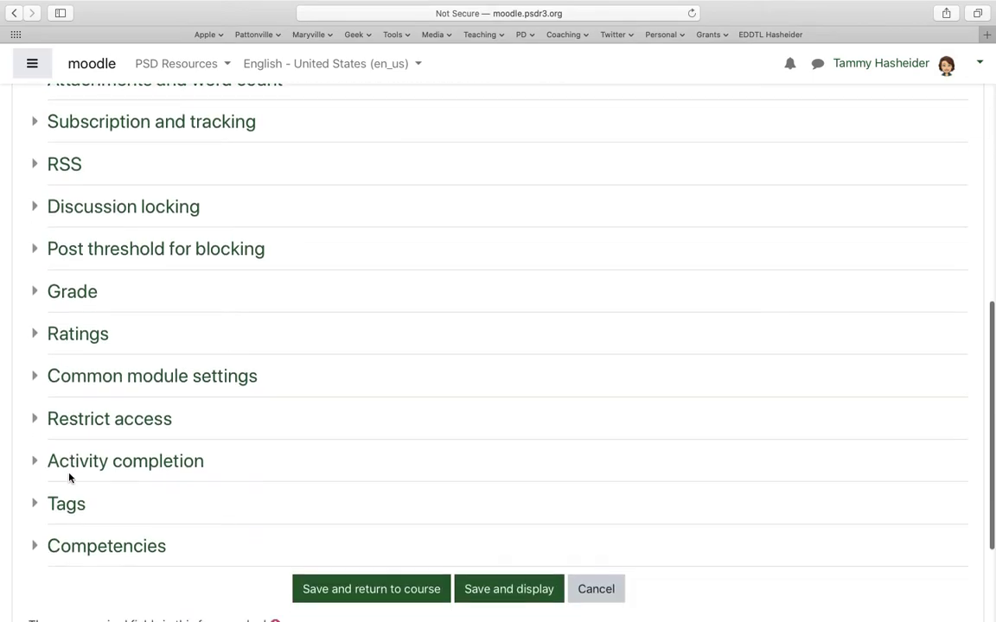
scroll(69, 477, "up", 6)
scroll(69, 477, "up", 5)
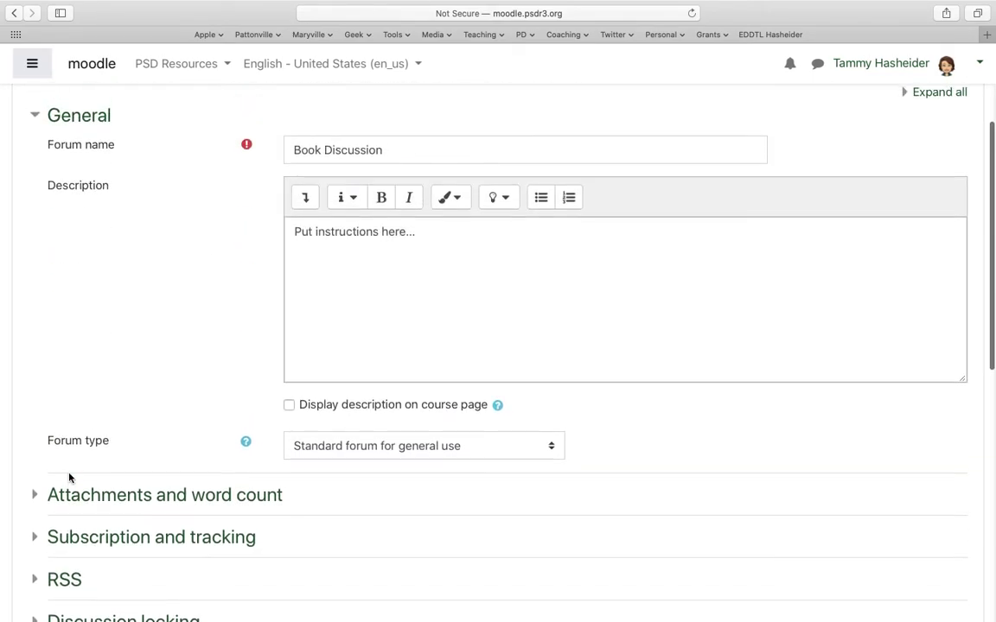
scroll(69, 477, "up", 5)
left_click(933, 269)
Try 0 as the forum's maximum number of attachments and settle on 1
scroll(285, 407, "down", 8)
scroll(284, 407, "down", 2)
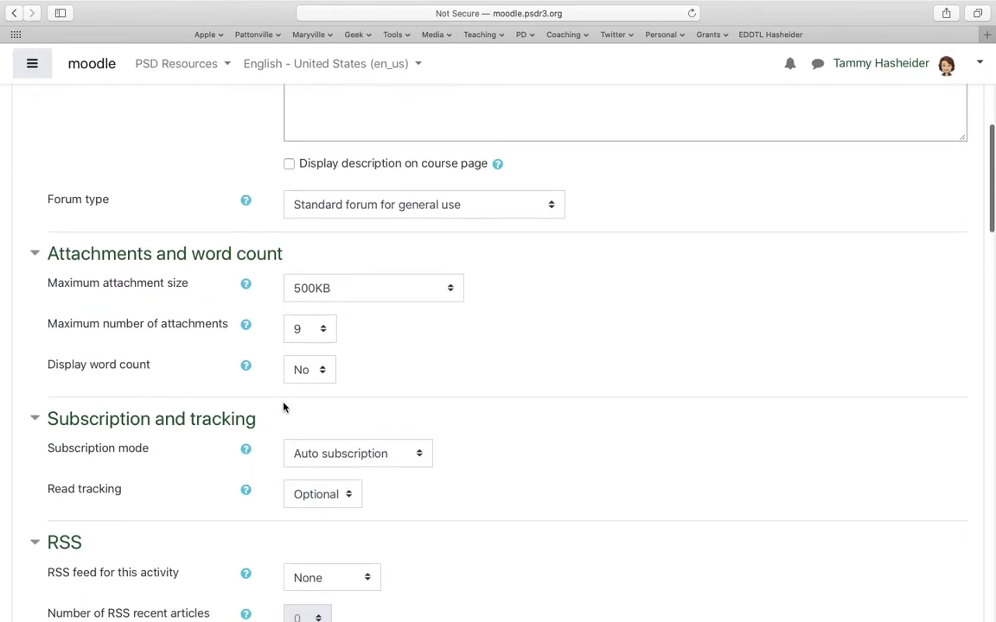
left_click(286, 332)
left_click(292, 188)
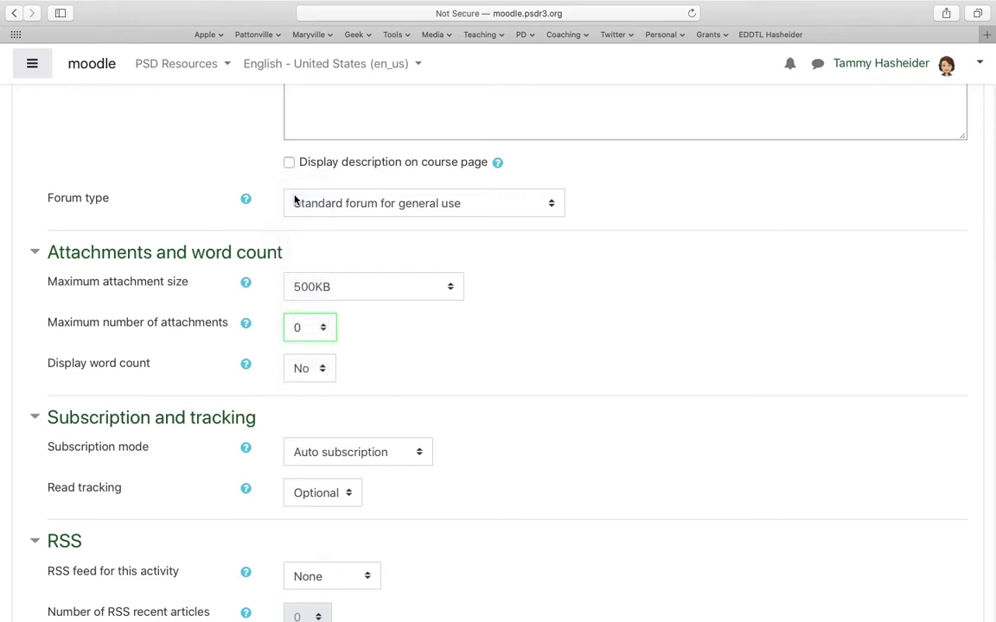
left_click(312, 335)
left_click(311, 347)
Look through the forum's subscription and tracking, RSS, discussion locking, post threshold and grade settings
scroll(310, 349, "down", 1)
scroll(322, 305, "down", 5)
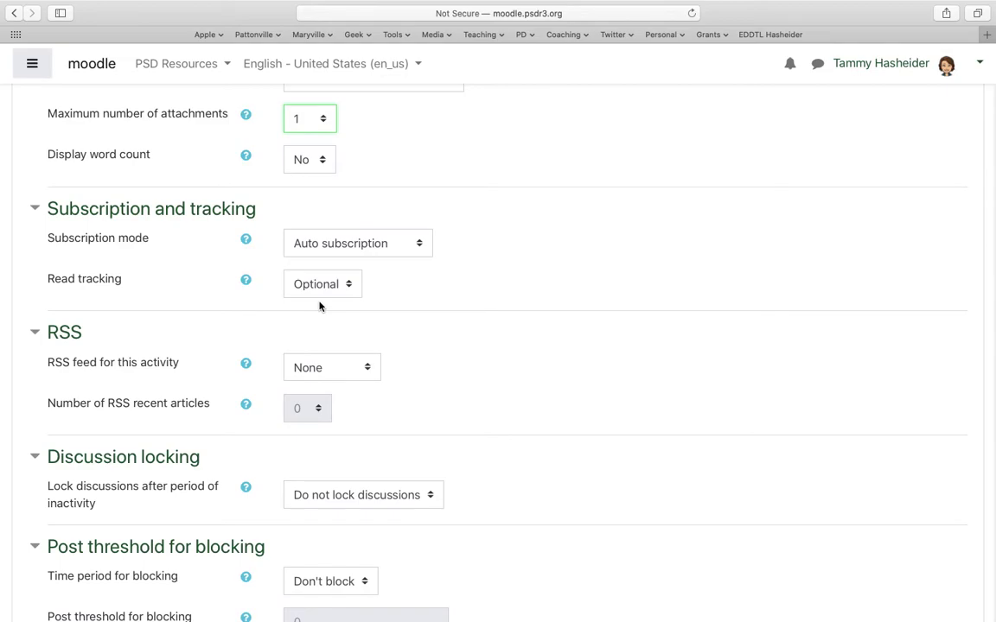
scroll(319, 305, "down", 3)
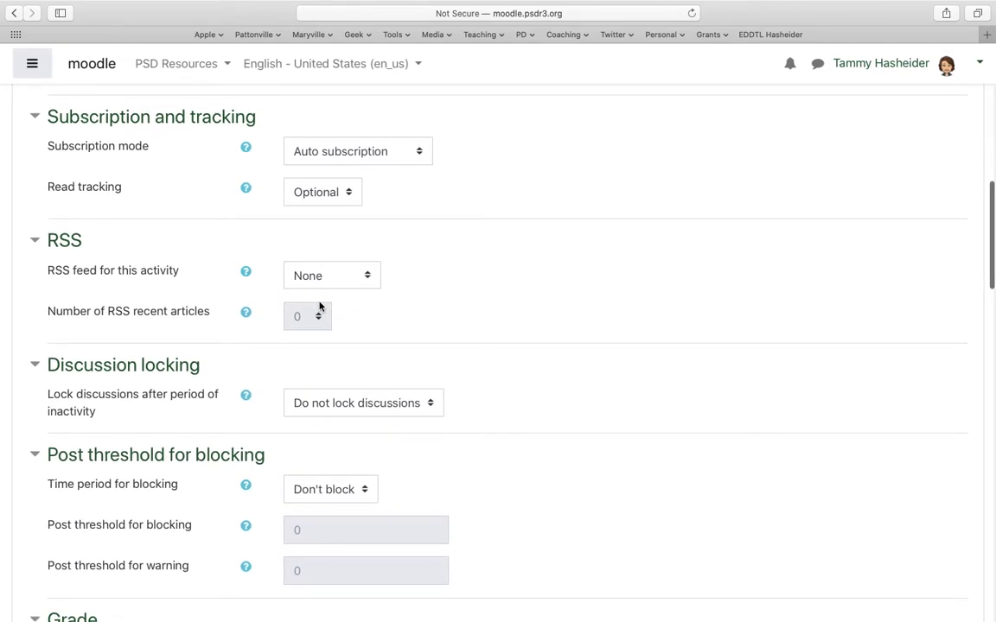
scroll(319, 306, "down", 4)
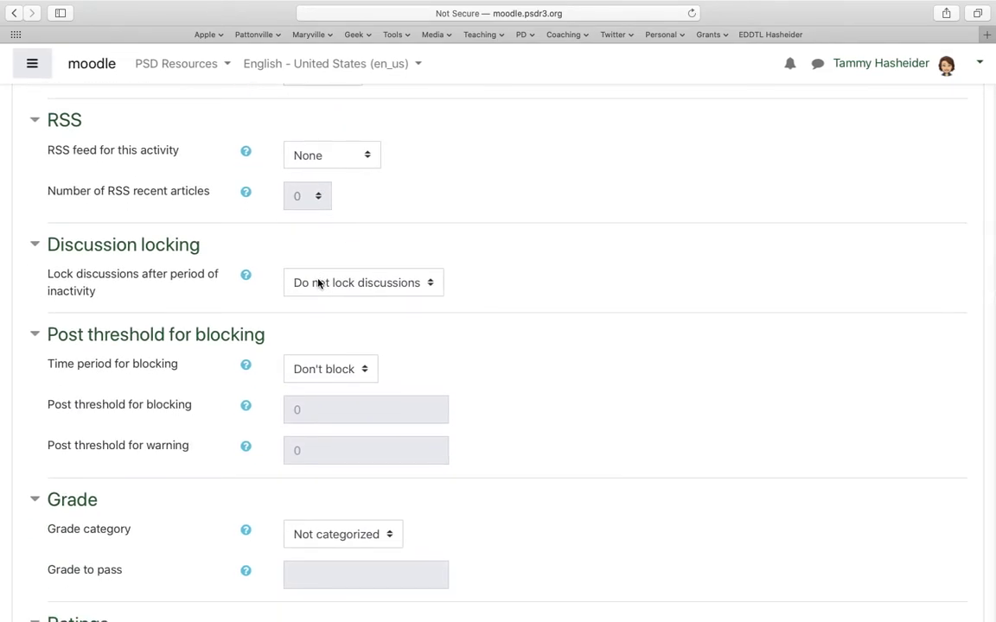
scroll(321, 292, "down", 3)
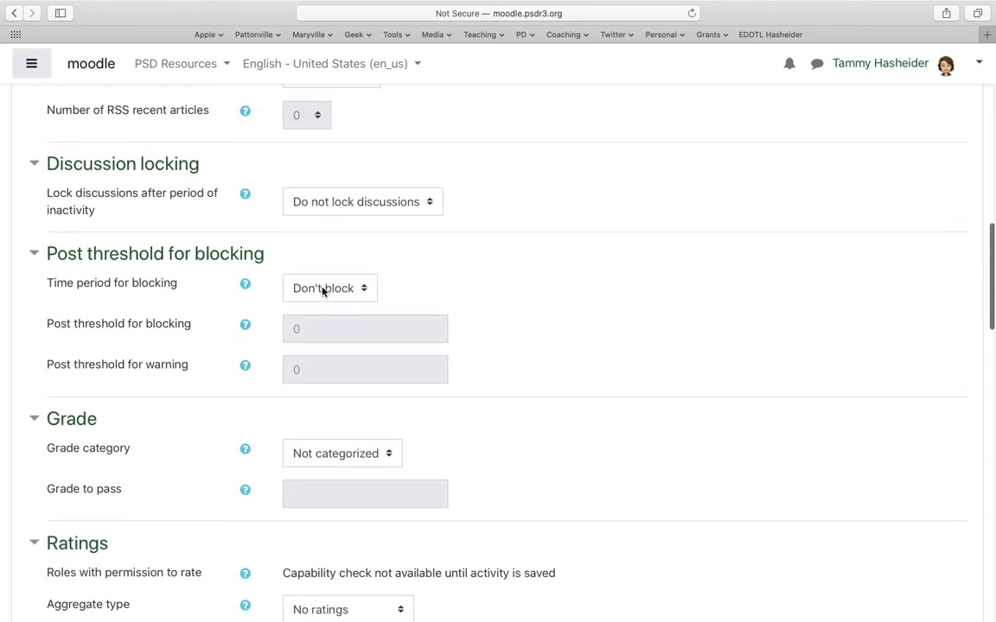
scroll(321, 291, "down", 6)
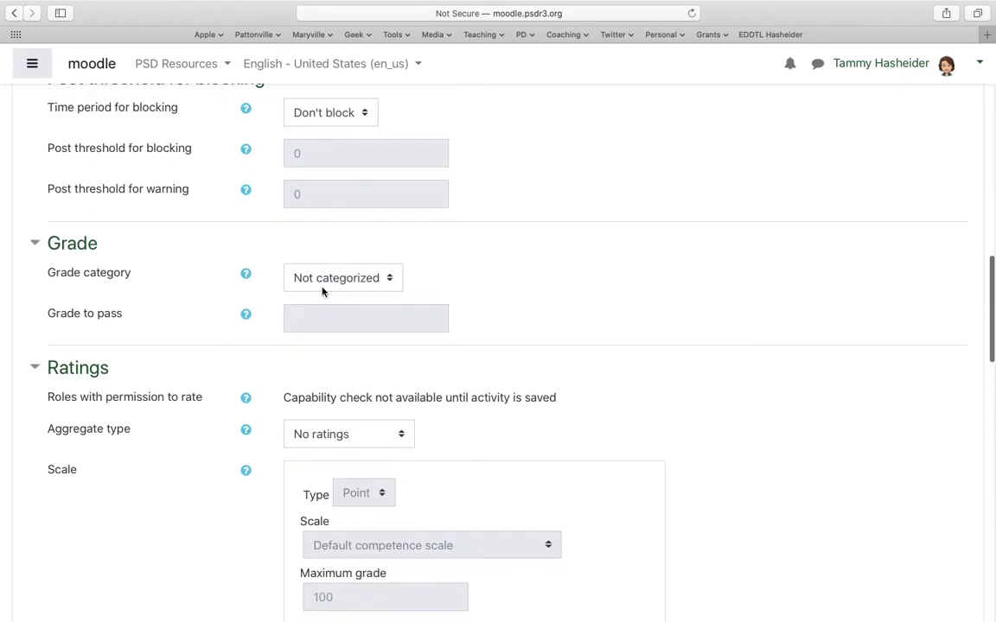
scroll(321, 291, "down", 4)
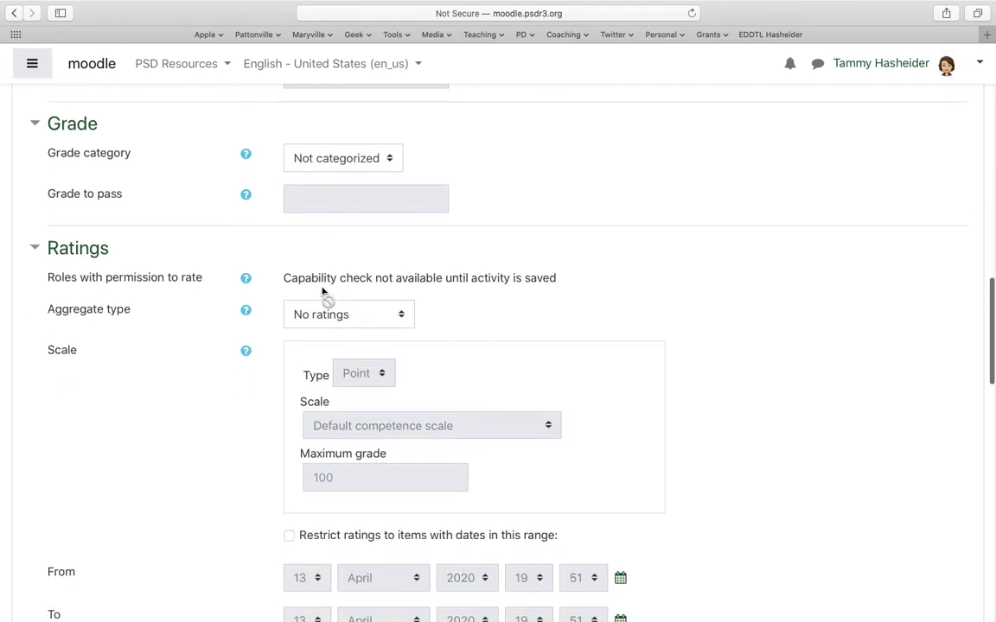
Examine the aggregate type options for the forum's ratings and read the help about them
scroll(330, 271, "down", 1)
left_click(305, 259)
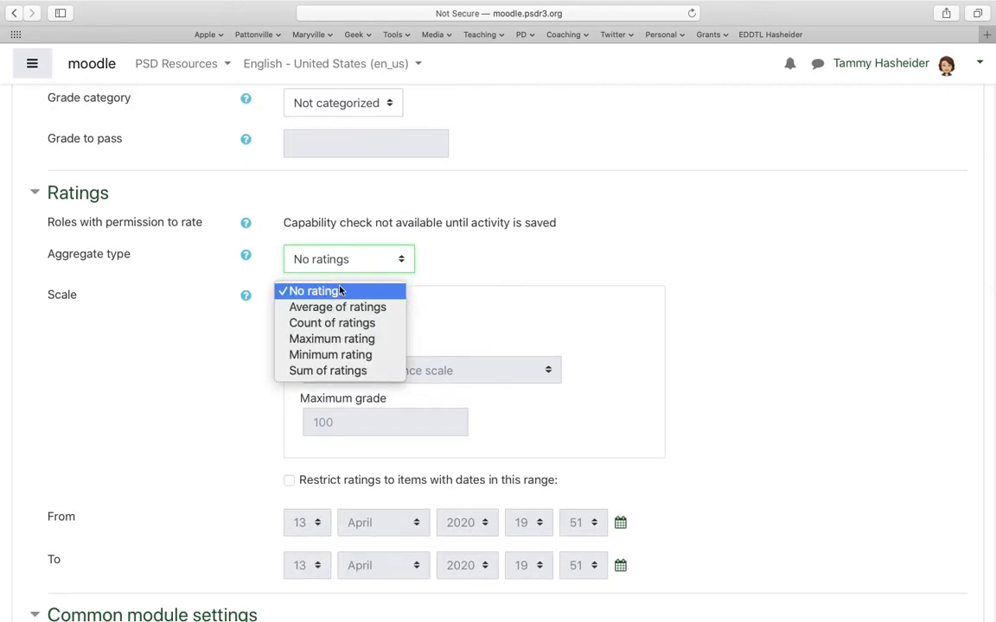
left_click(246, 257)
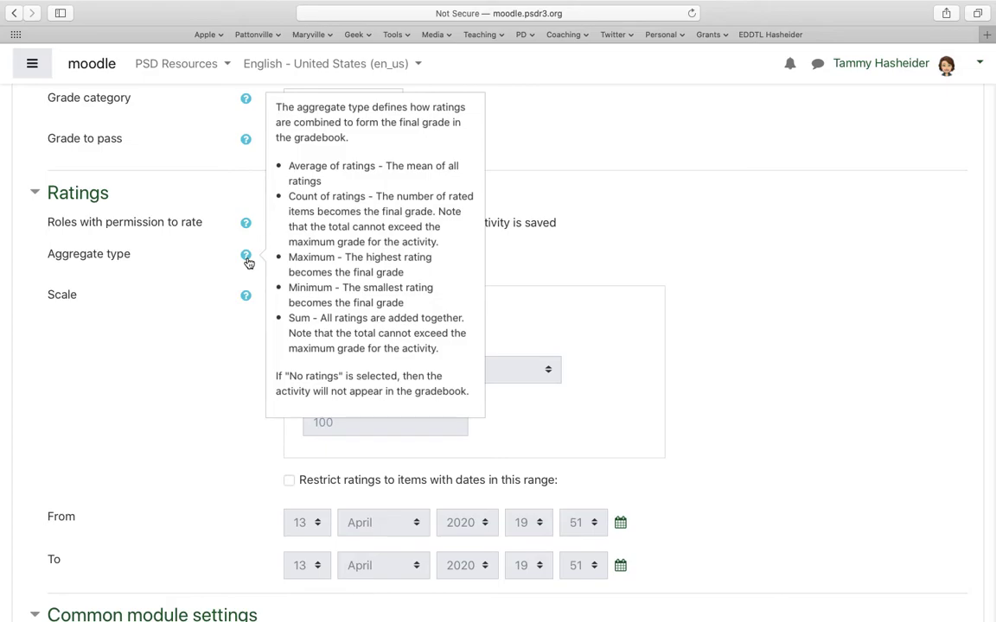
left_click(189, 346)
Check which access restrictions can be added to the forum and leave the list without adding one
scroll(190, 347, "down", 10)
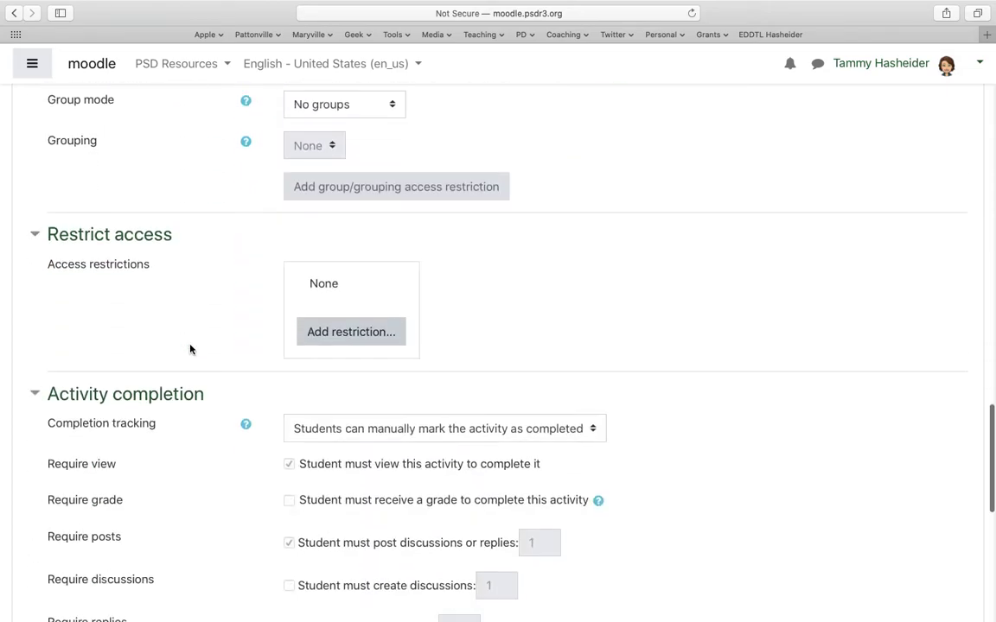
scroll(191, 349, "down", 2)
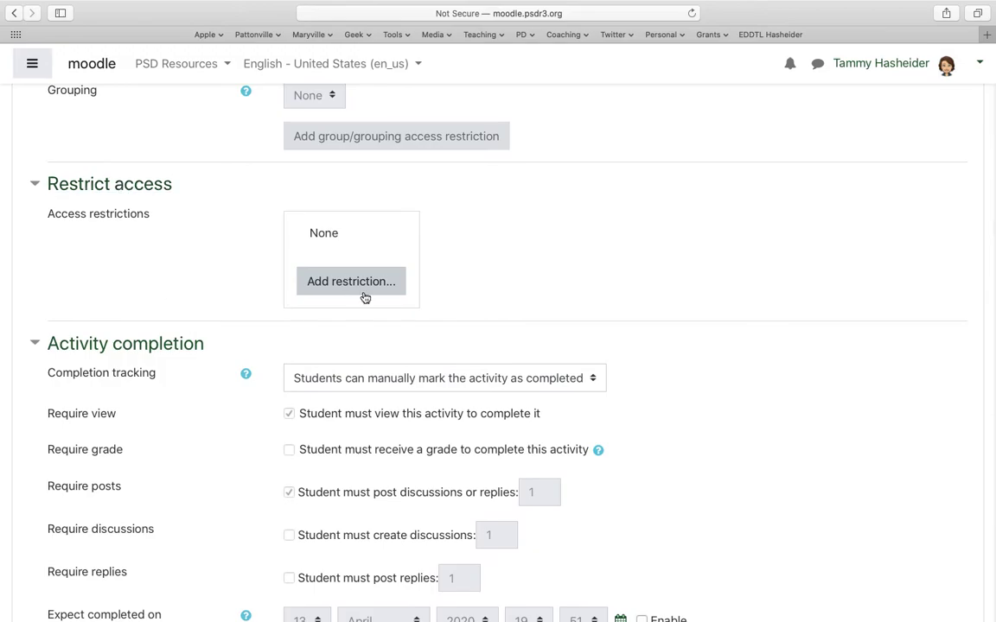
left_click(389, 283)
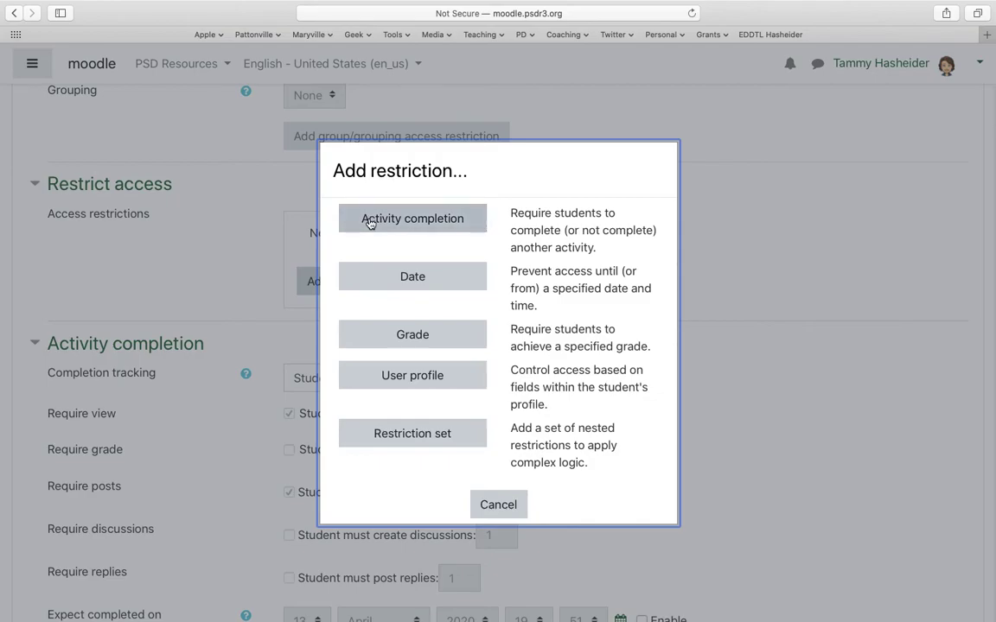
left_click(250, 286)
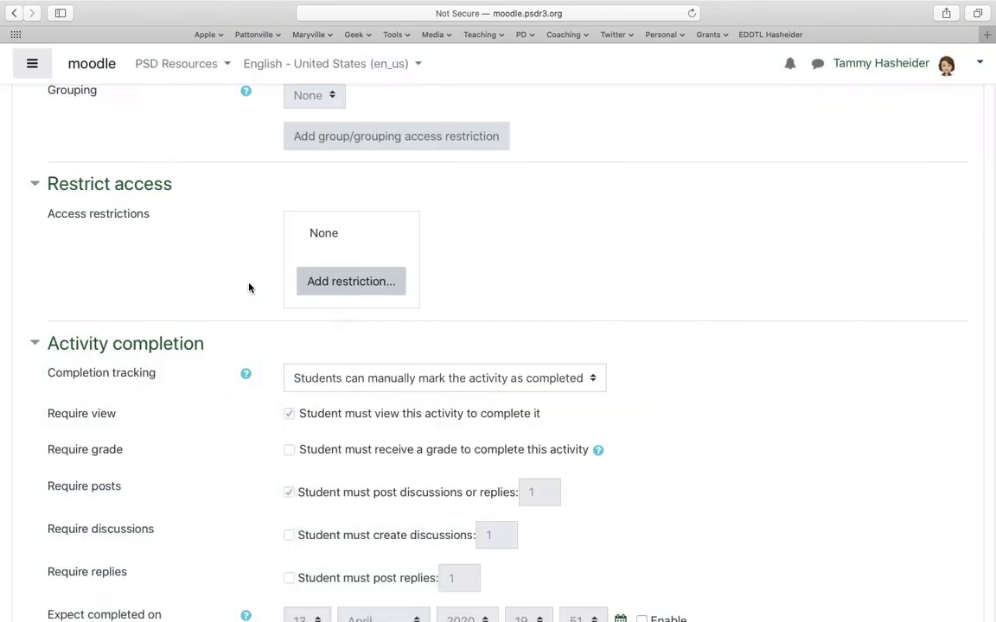
Set the forum's completion tracking to show activity as complete when conditions are met and remove the requirement to view it
scroll(249, 288, "down", 1)
scroll(249, 288, "down", 4)
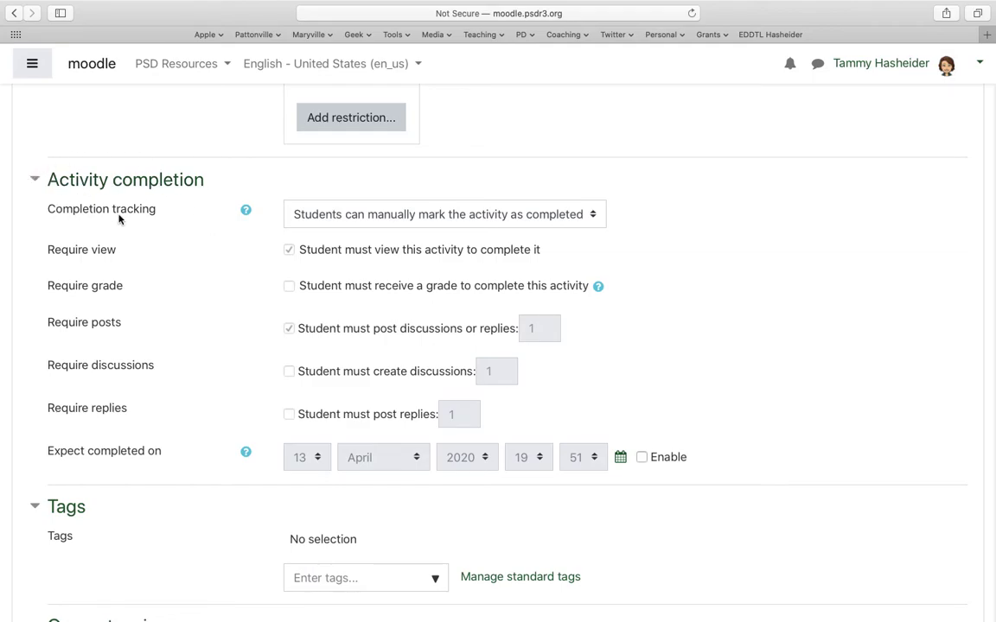
left_click(301, 218)
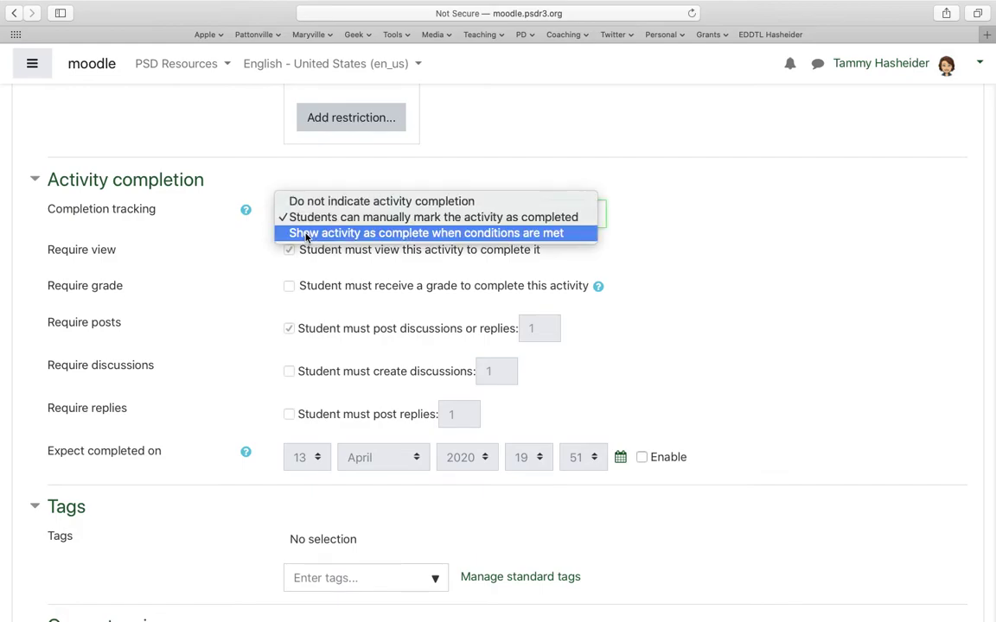
left_click(303, 233)
scroll(305, 238, "down", 1)
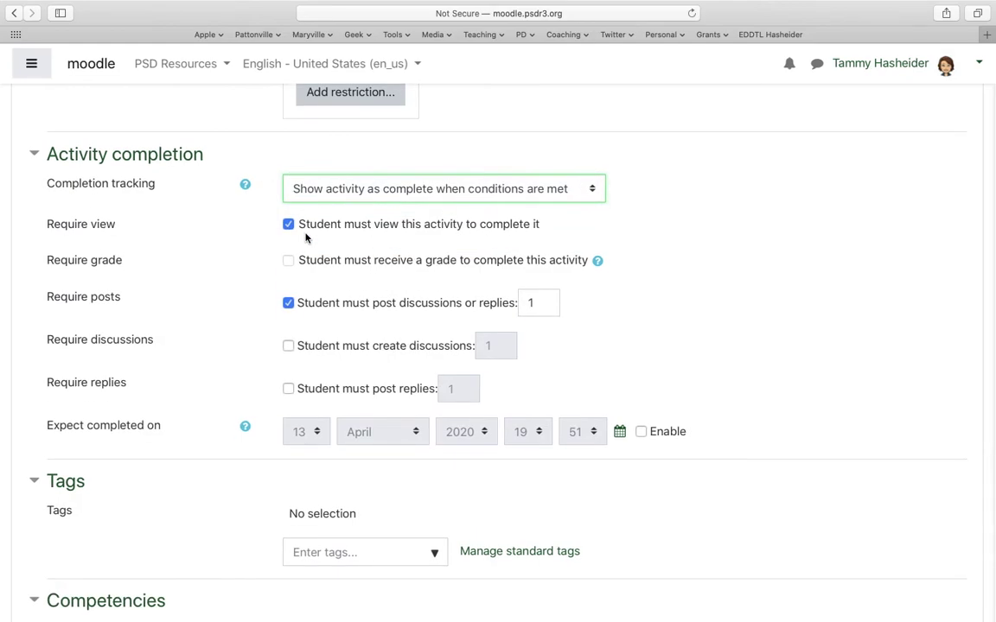
left_click(289, 224)
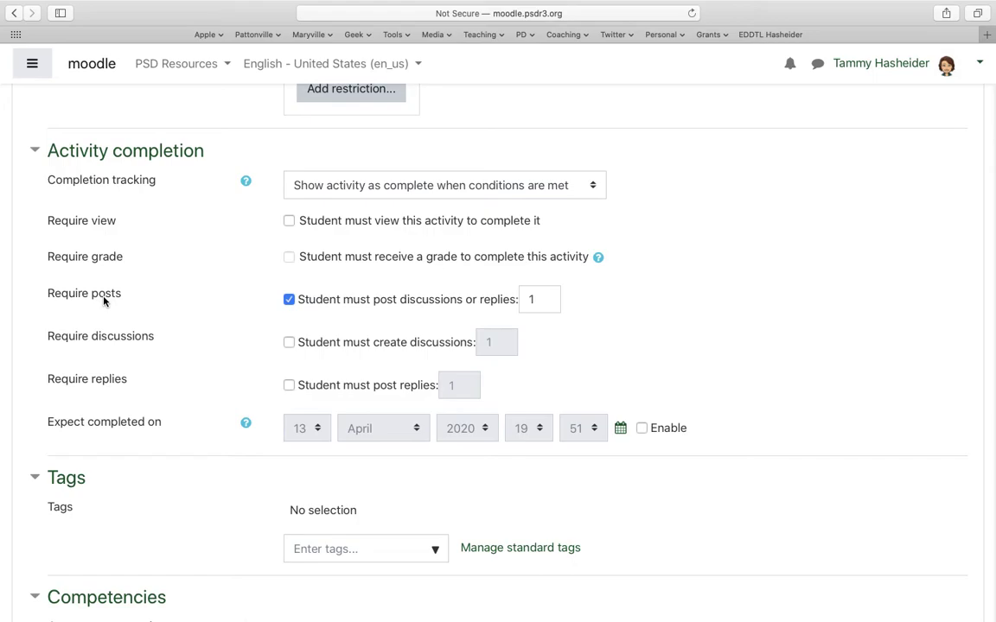
Replace the required posts condition with 1 required discussion and 3 required replies
left_click(289, 342)
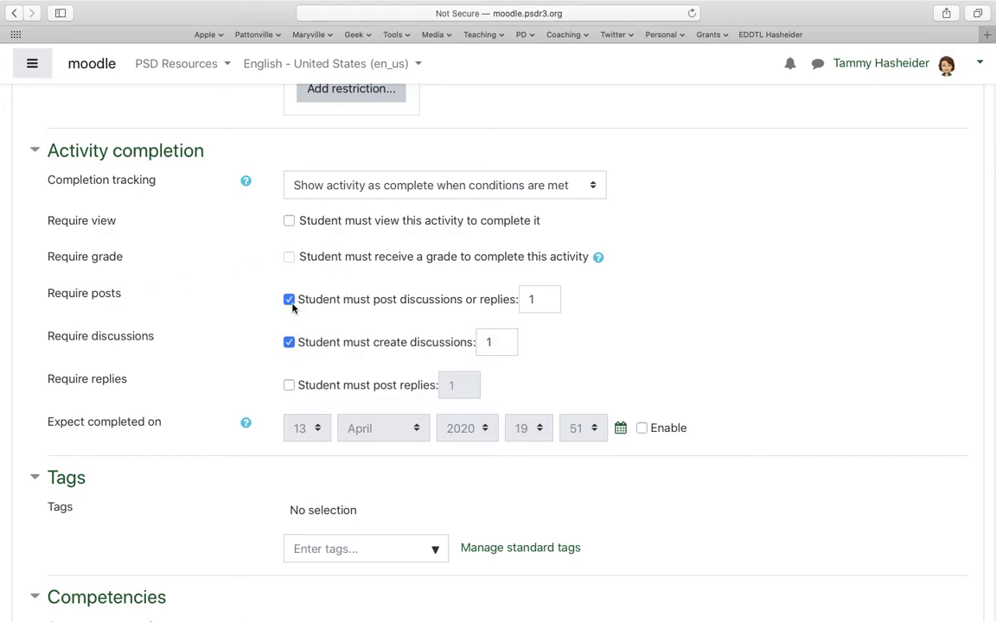
left_click(289, 299)
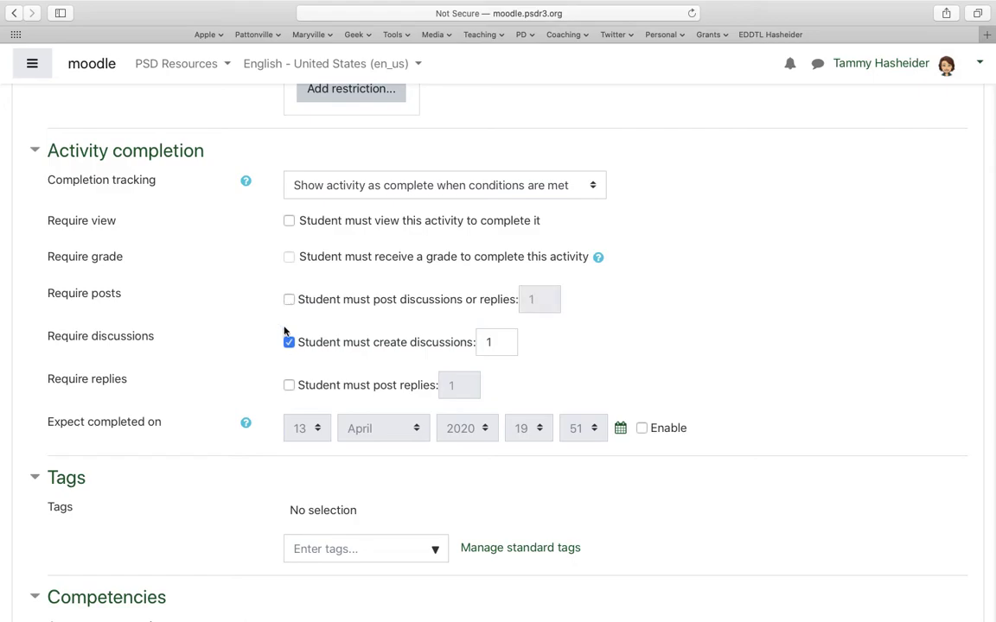
left_click(288, 385)
double_click(467, 386)
type("3")
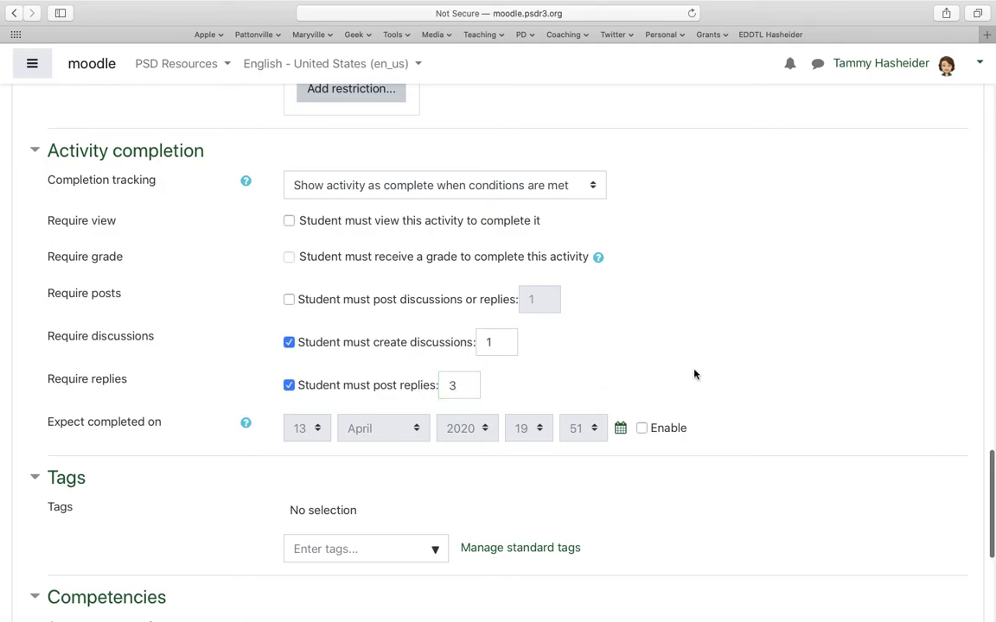
Review the remaining tags and competencies settings, save the Book Discussion forum and display it
scroll(694, 374, "down", 3)
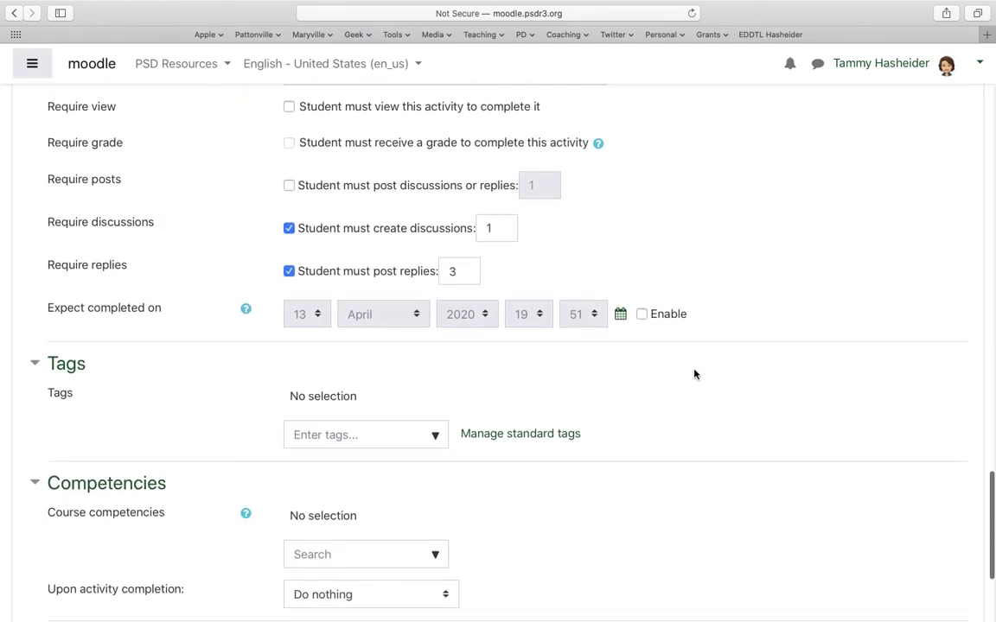
scroll(695, 374, "down", 5)
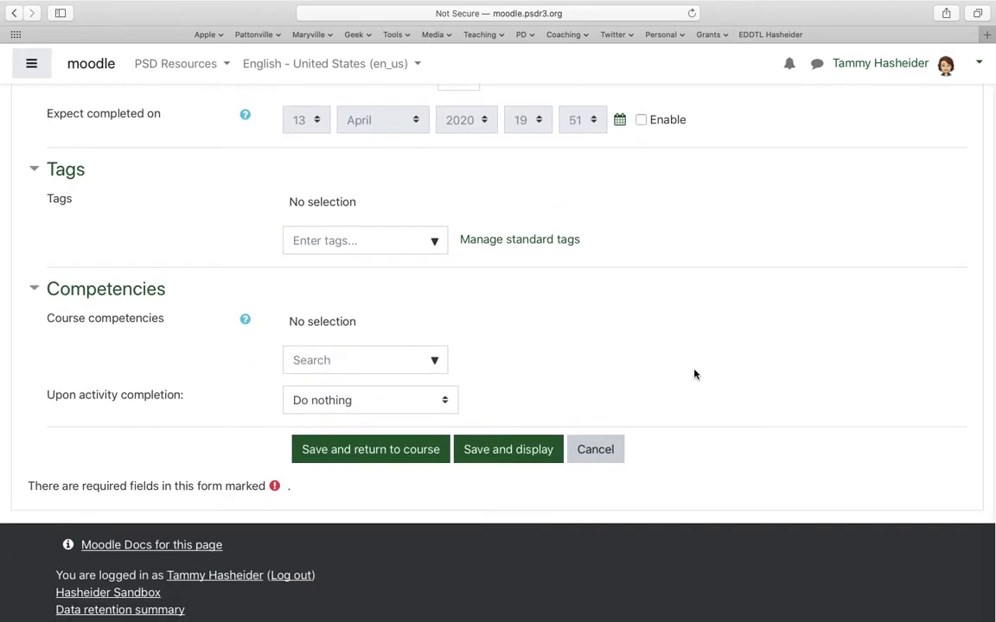
left_click(515, 450)
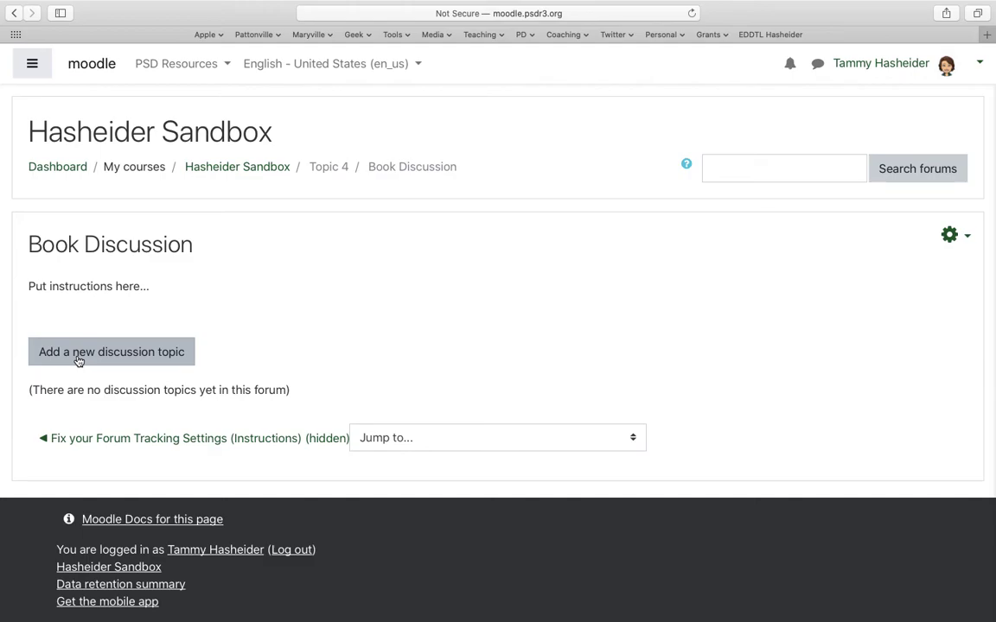
Move the Book Discussion forum from Topic 4 below Week 2 Reflection in the April 13-April 17 section and show it to students
left_click(242, 167)
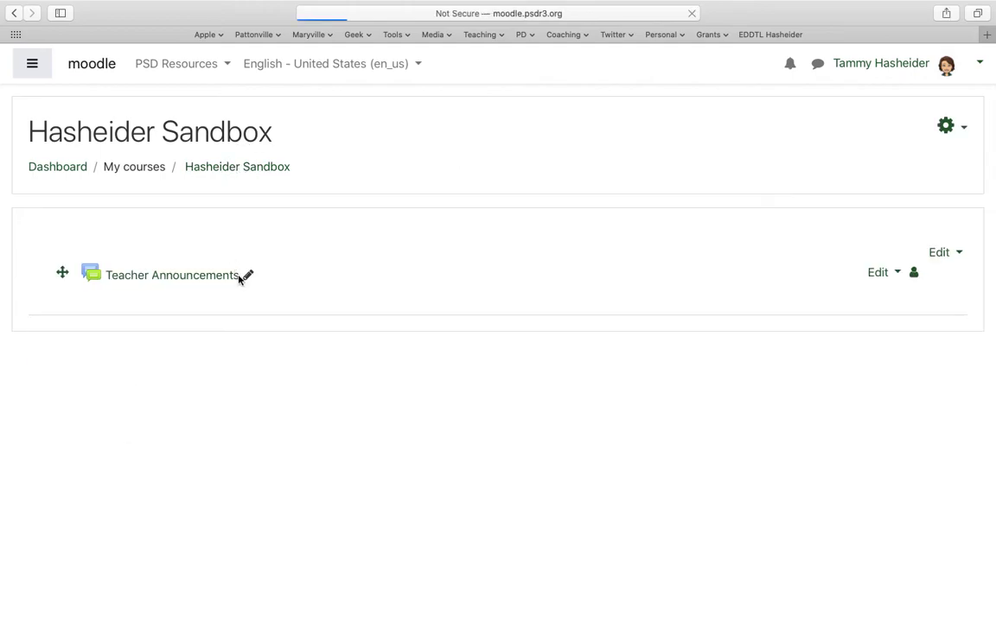
scroll(249, 425, "down", 10)
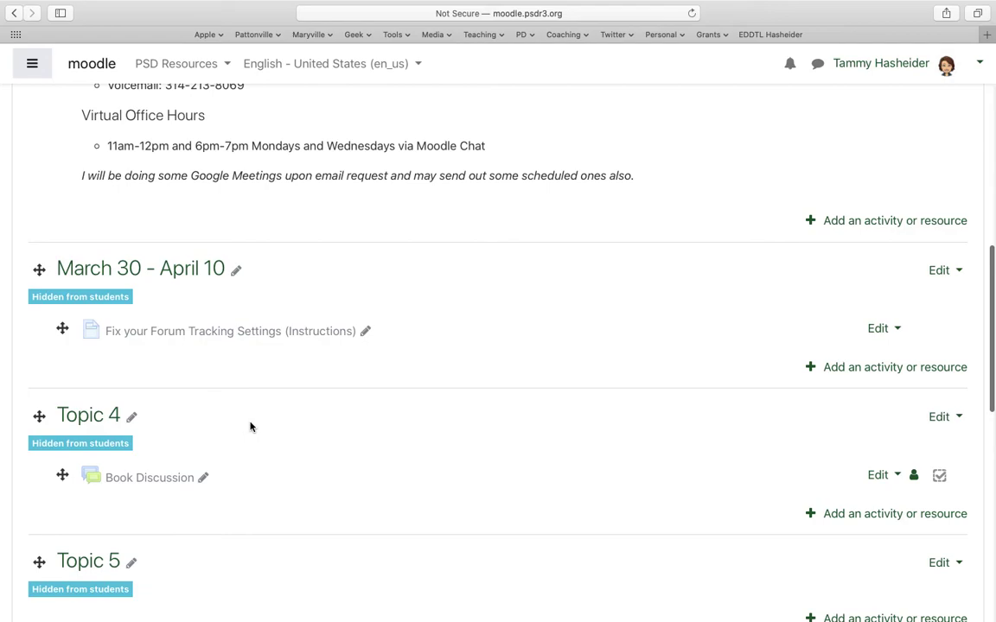
left_click_drag(60, 475, 60, 302)
left_click(891, 300)
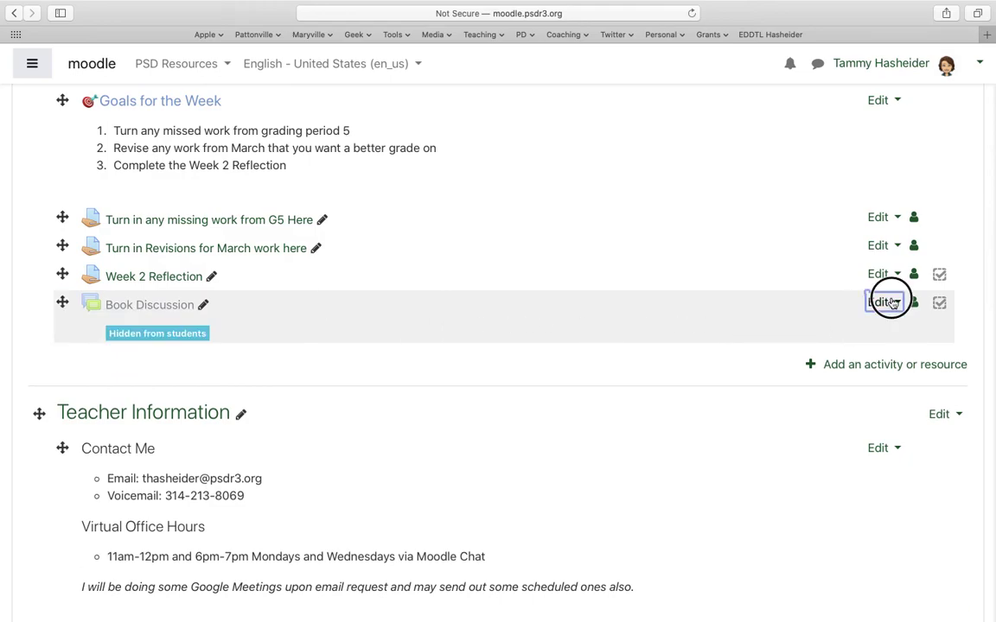
left_click(828, 376)
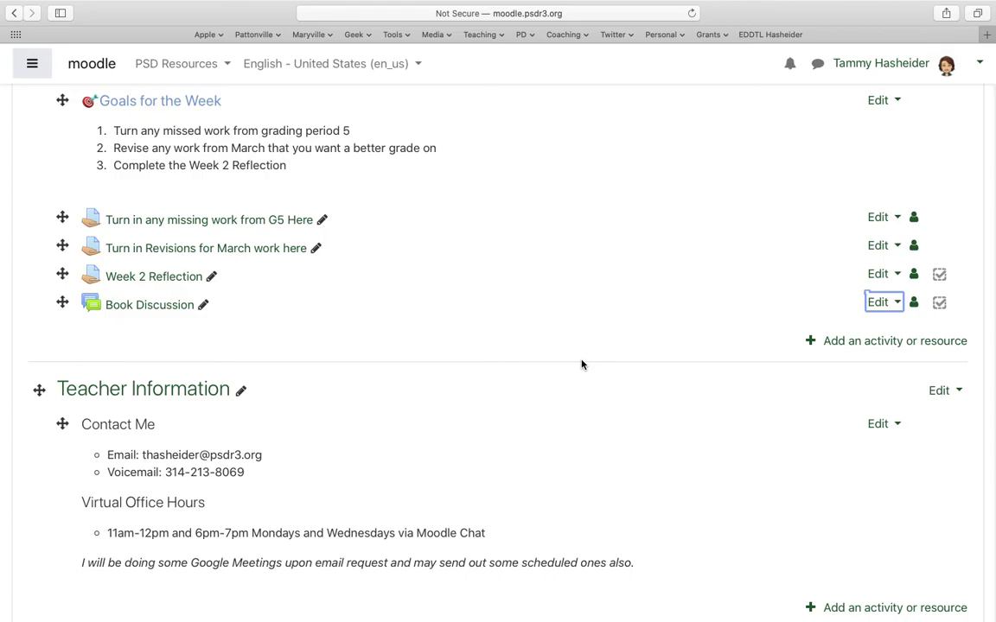
Switch to the student's Chrome window, reload the course and start a new discussion topic in the Book Discussion forum
key("ctrl+Right")
key("super+r")
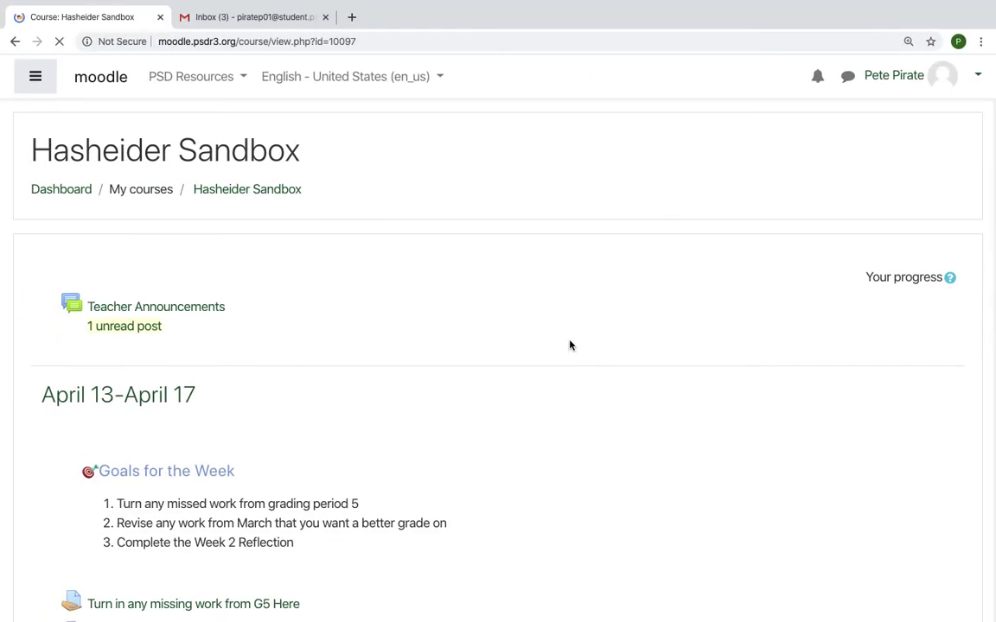
scroll(385, 378, "down", 5)
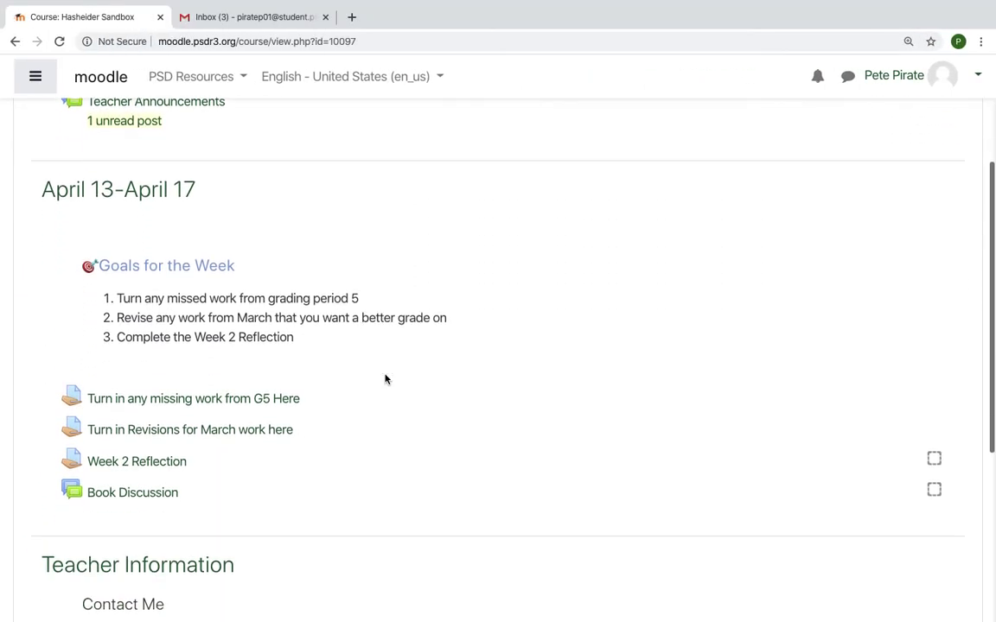
left_click(149, 468)
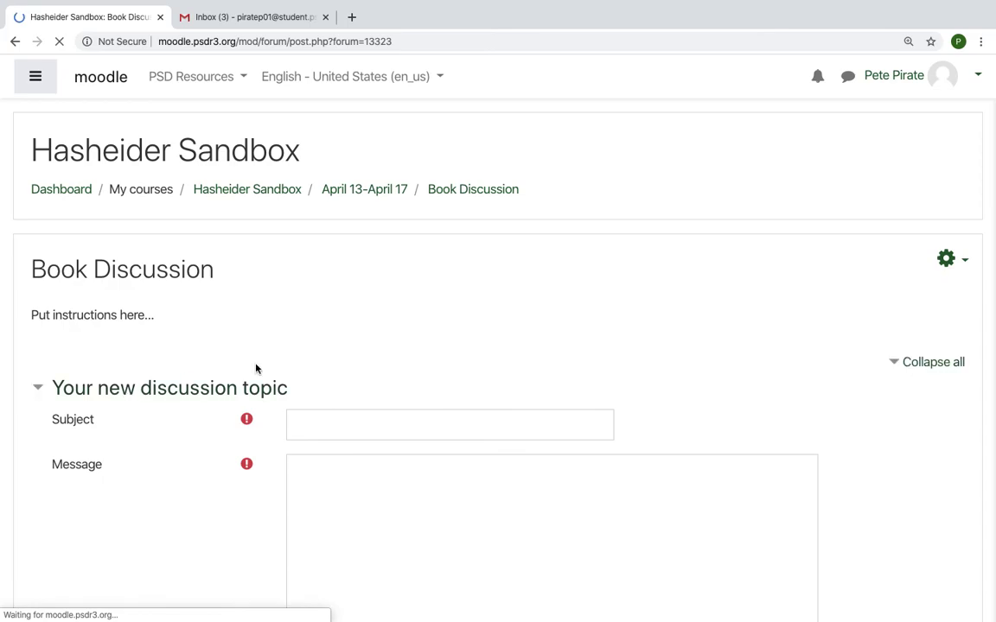
Enter the student's first name in possessive form followed by "views" as the new discussion's subject
left_click(309, 422)
type("Pet")
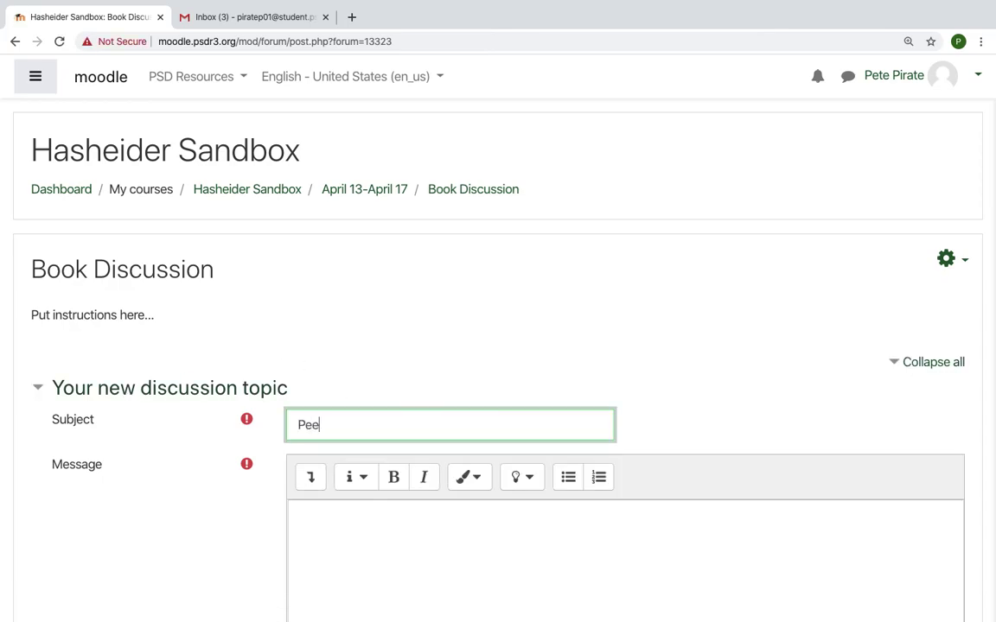
type("'s")
key("BackSpace")
key("BackSpace")
type("e's views")
Enter the message "sdhf;ahg;aslhg" and post the discussion topic to the forum
left_click(291, 594)
type("sdhf;ahg;asihg")
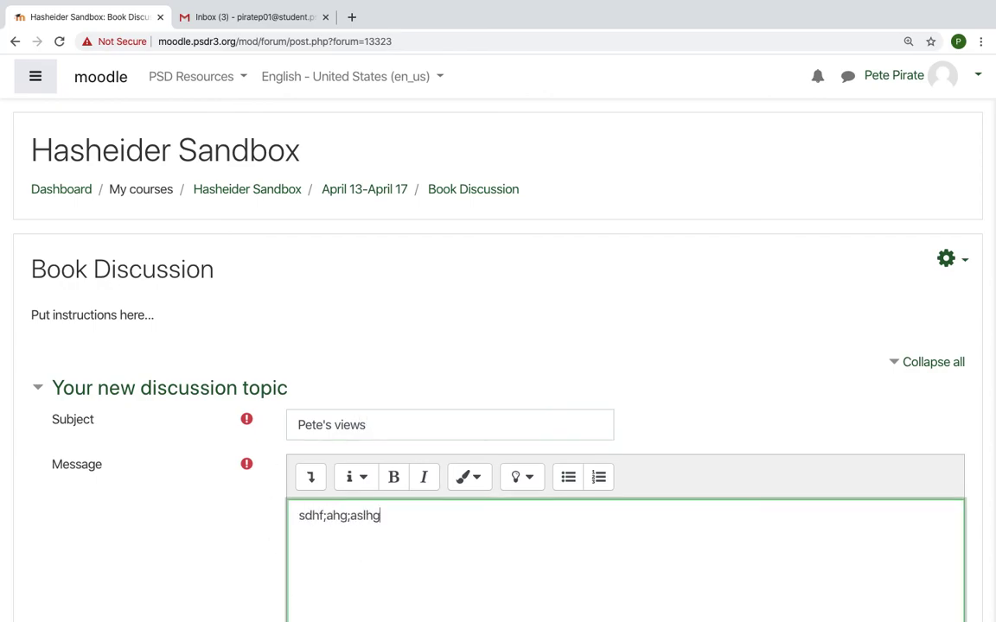
scroll(605, 389, "down", 7)
scroll(360, 509, "down", 3)
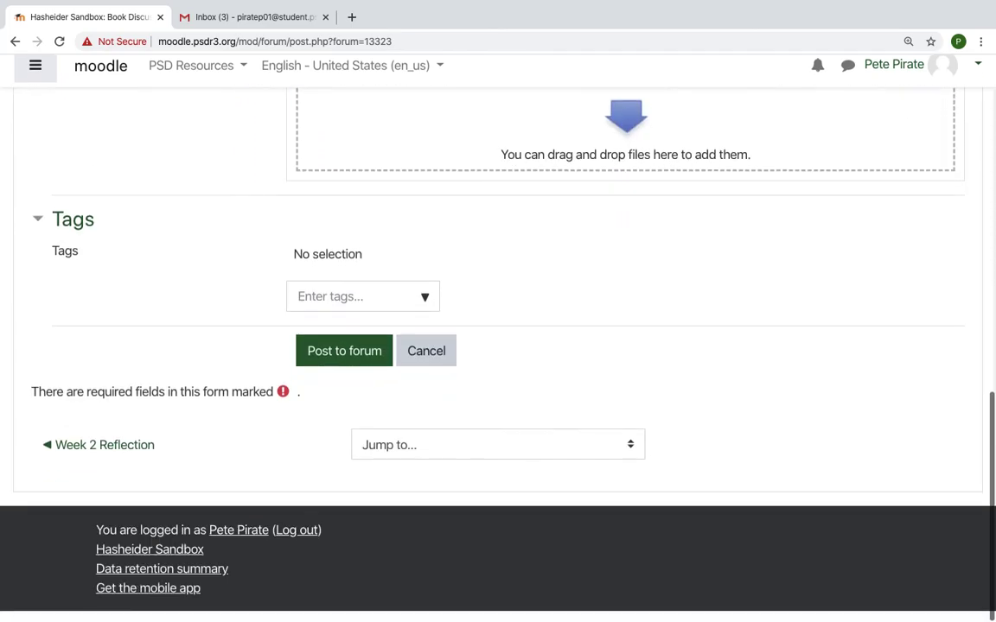
left_click(376, 377)
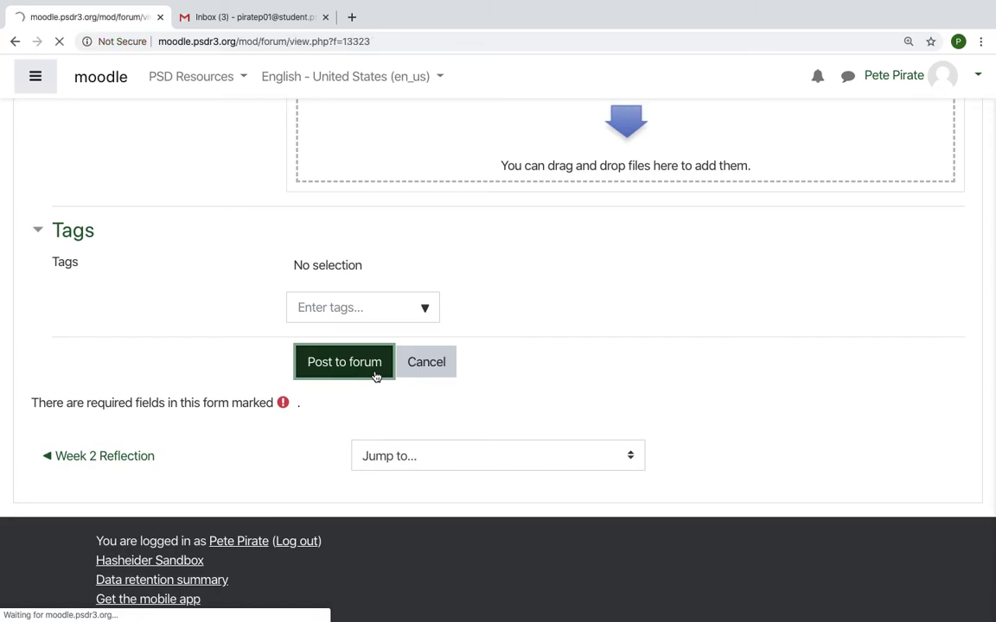
scroll(373, 376, "down", 3)
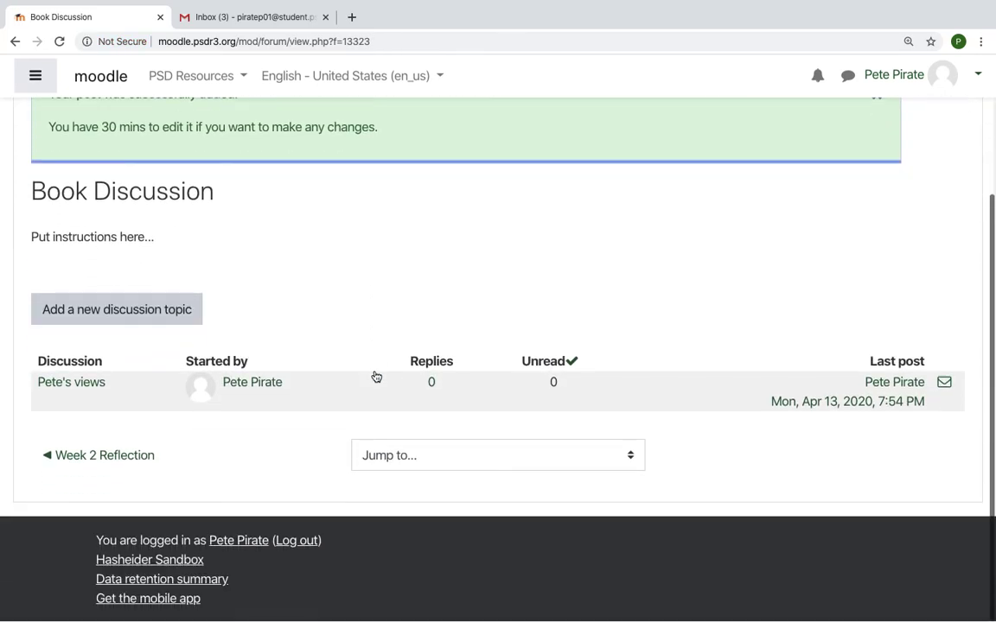
Switch back to the teacher's Safari window and open the Book Discussion forum to examine the student's discussion topic
scroll(373, 376, "up", 3)
key("ctrl+Right")
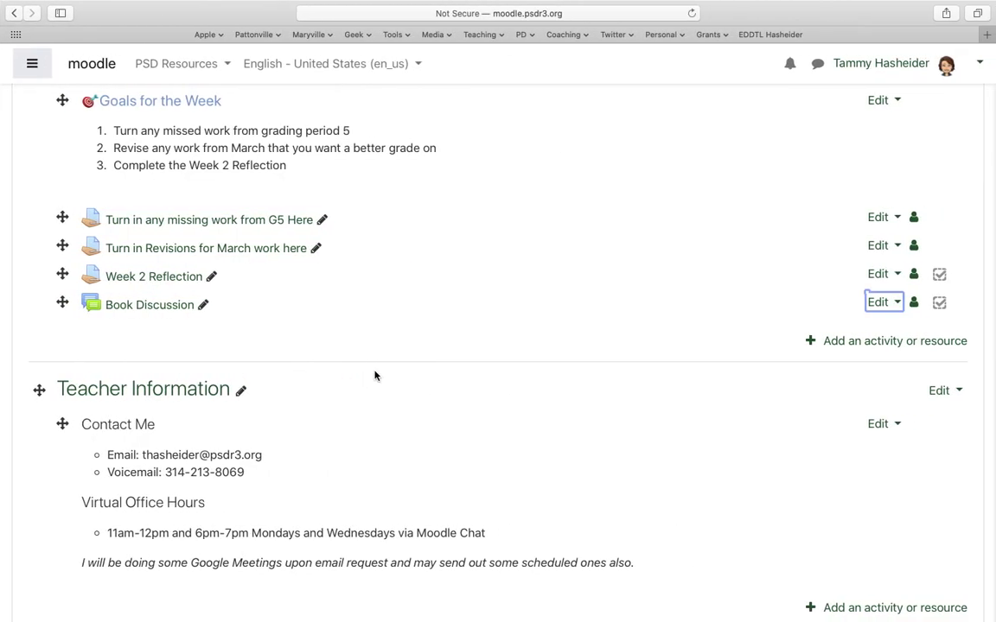
left_click(173, 311)
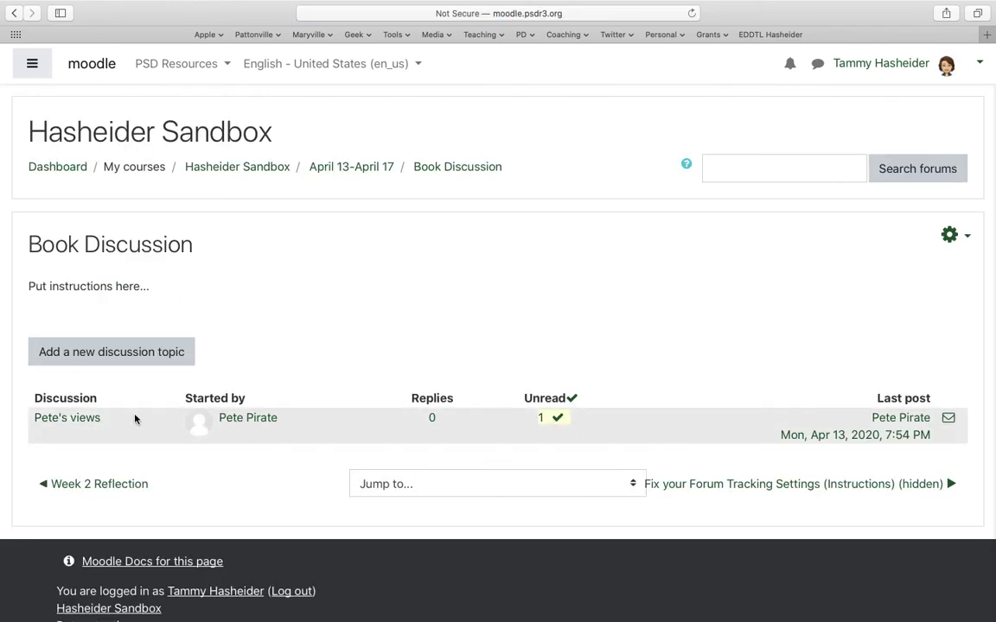
Return to the course page and check the unread post indicators beside the Teacher Announcements and Book Discussion forums
left_click(262, 167)
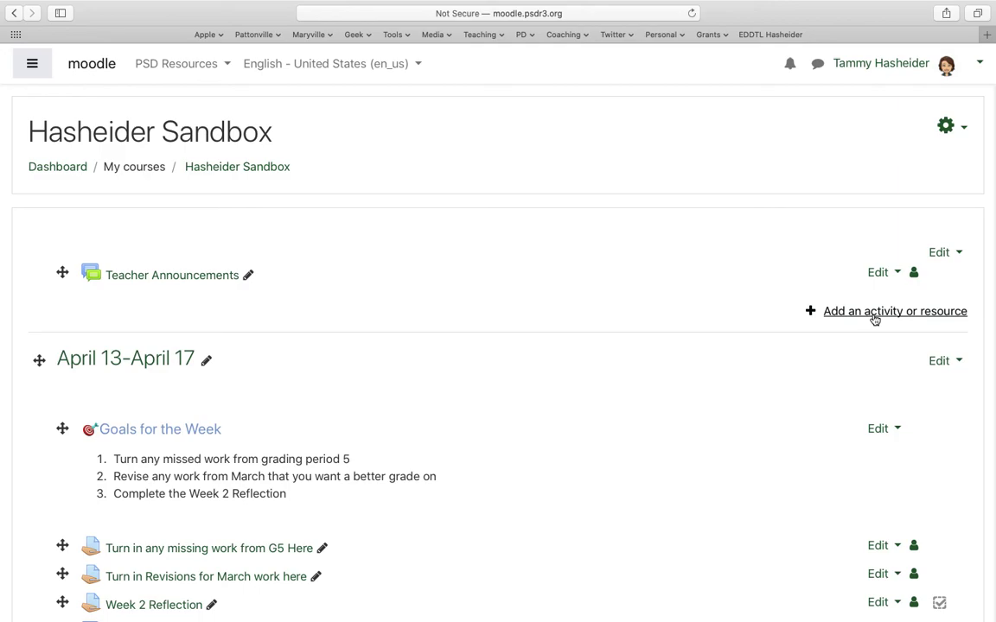
scroll(530, 533, "down", 5)
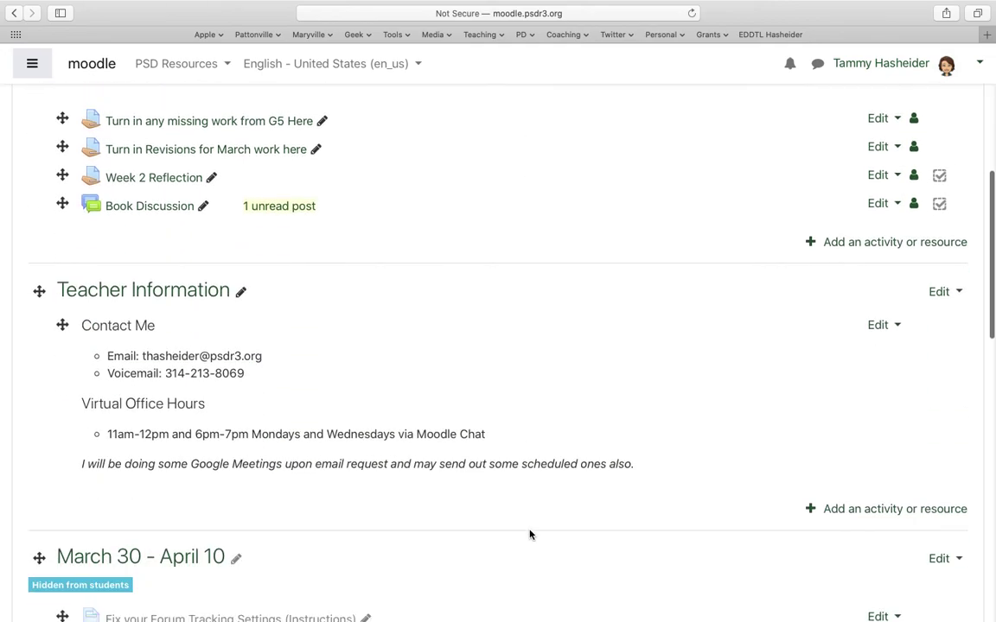
scroll(530, 533, "up", 2)
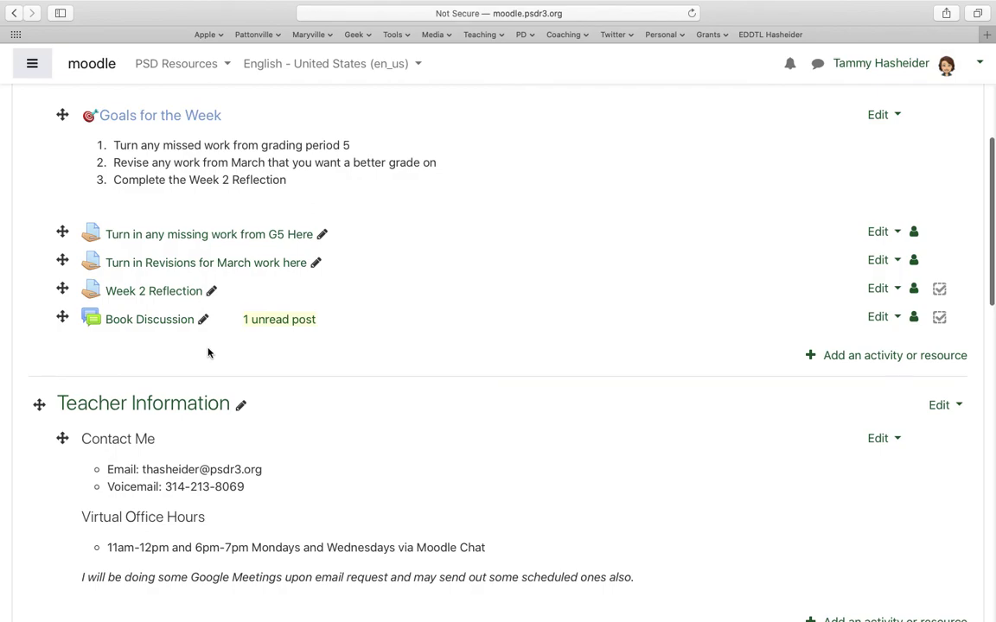
scroll(208, 352, "up", 8)
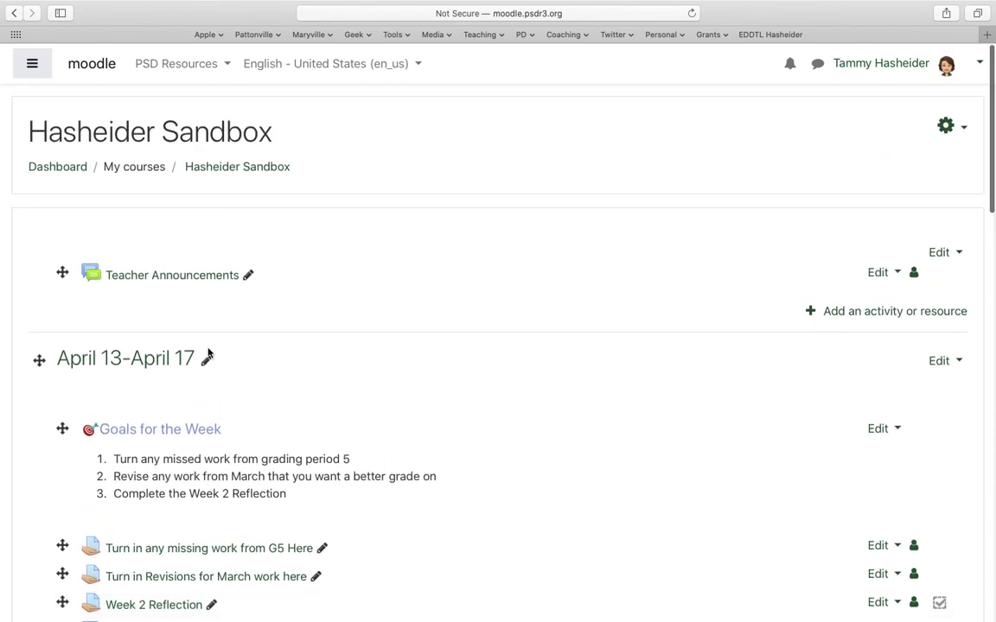
scroll(184, 274, "down", 4)
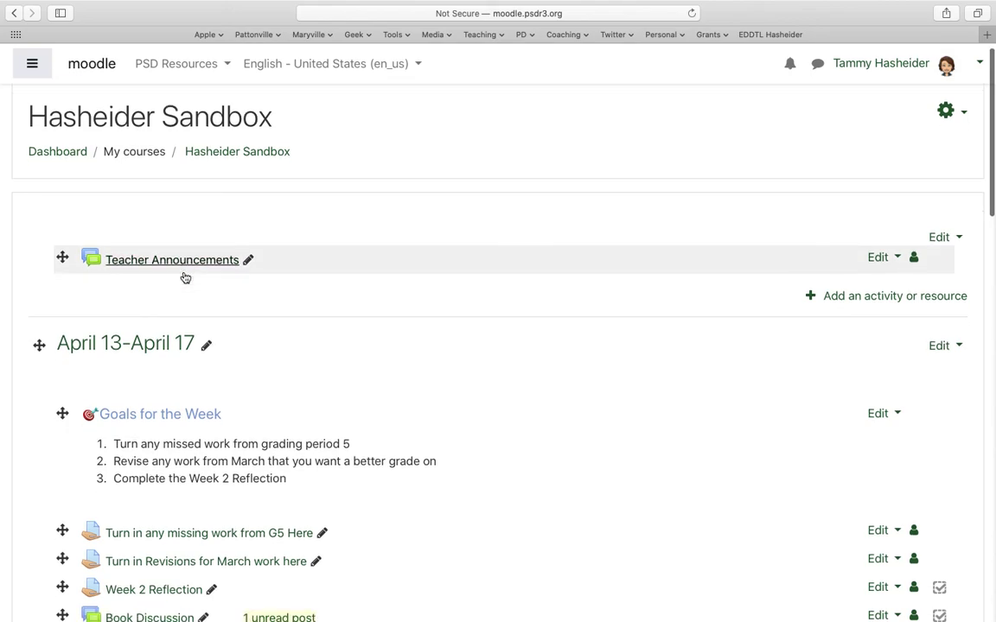